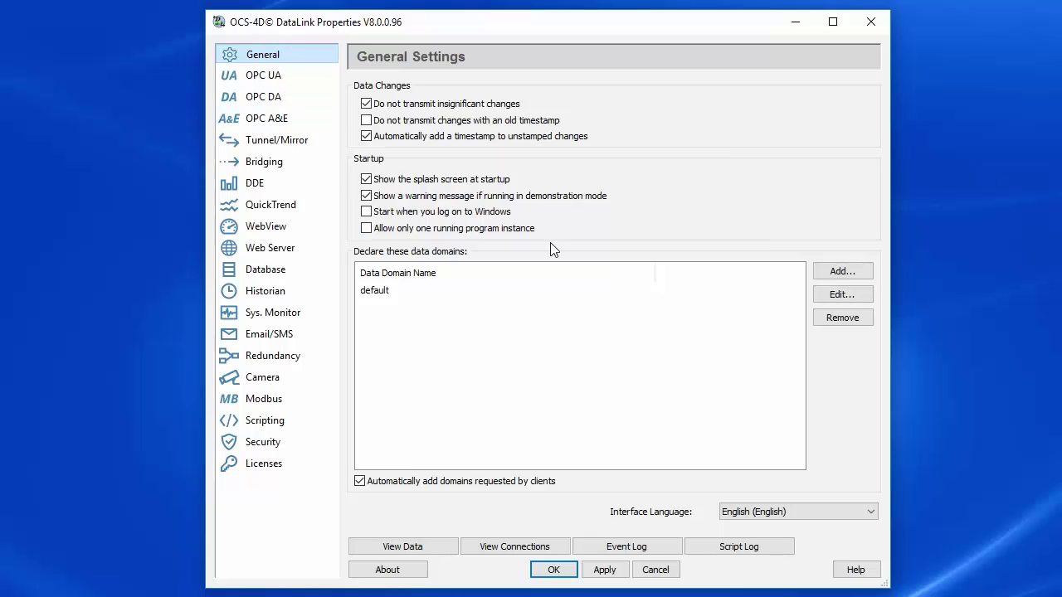
- Add the Logitech HD Pro Webcam C920 as a new camera at 432 x 240 @ 30 fps
left_click(322, 377)
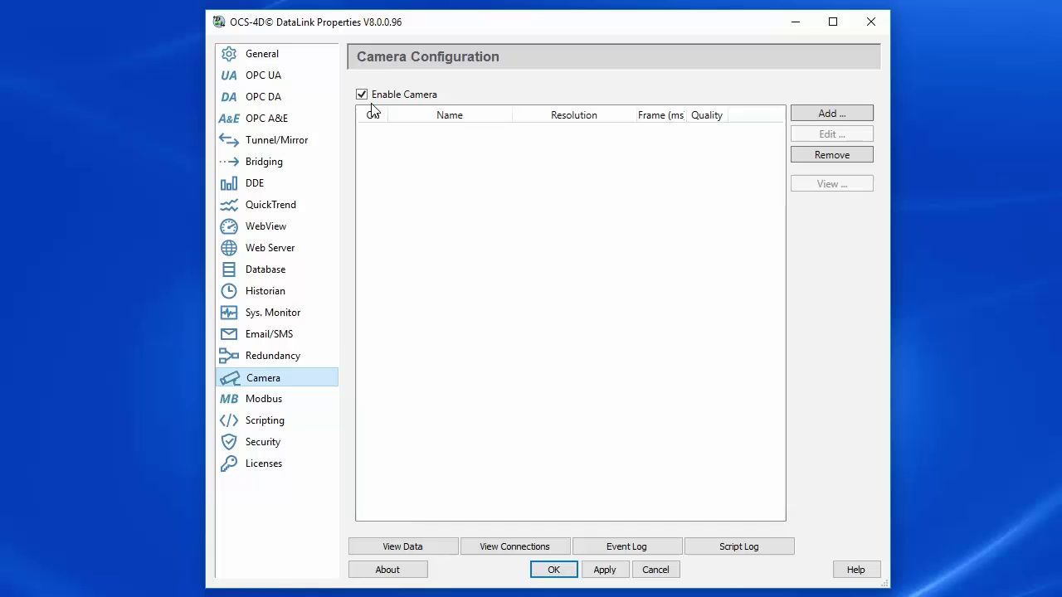
left_click(838, 114)
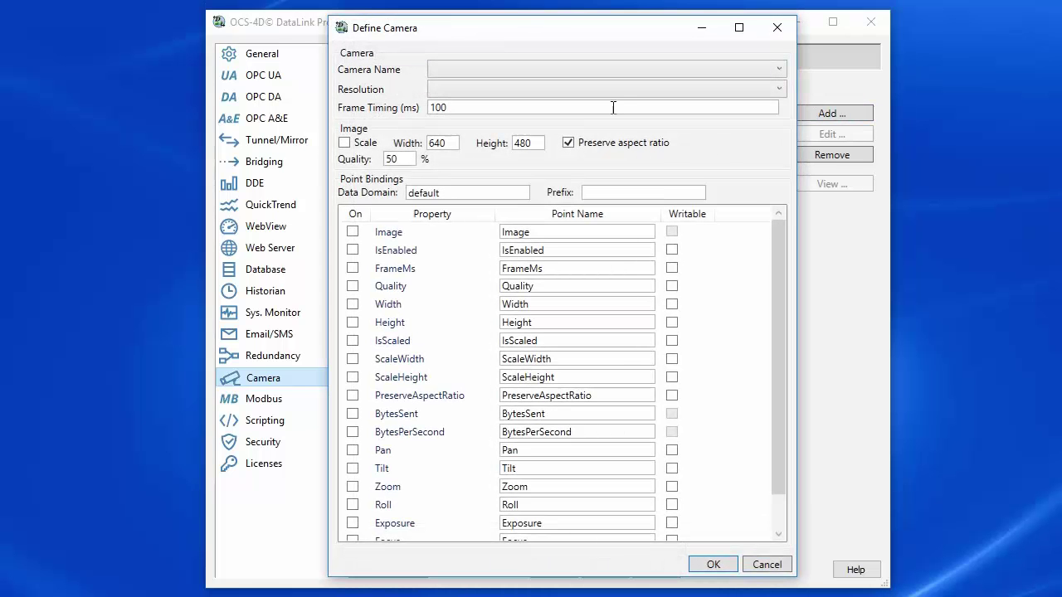
left_click(602, 69)
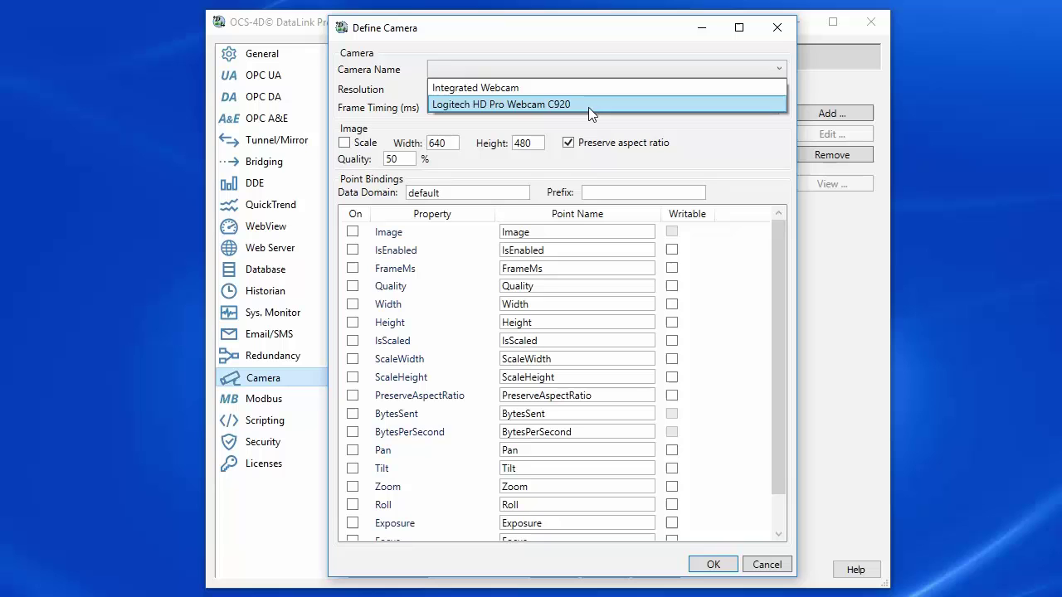
left_click(590, 107)
left_click(564, 91)
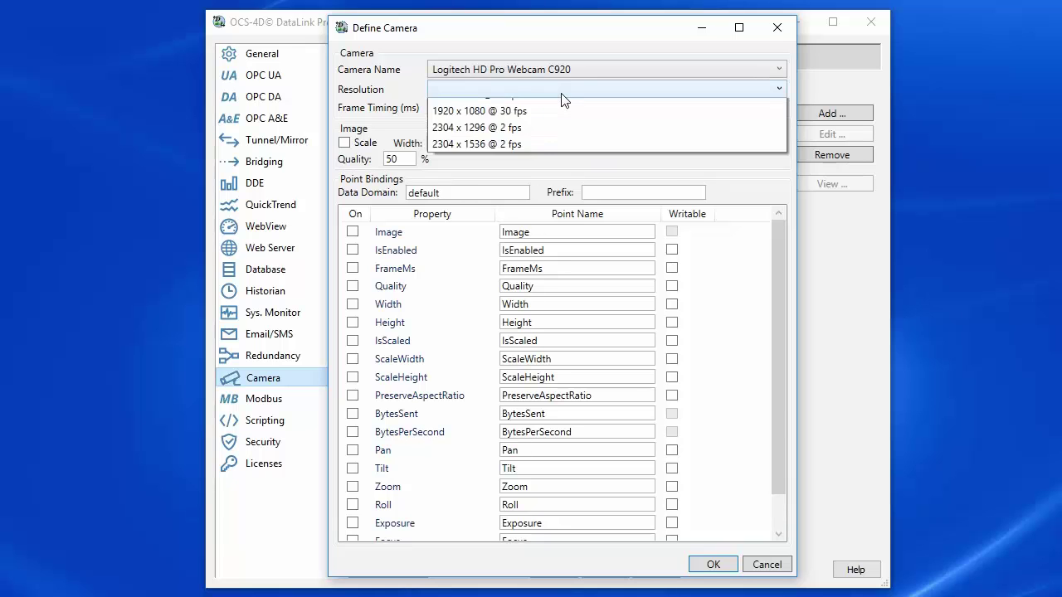
left_click(478, 209)
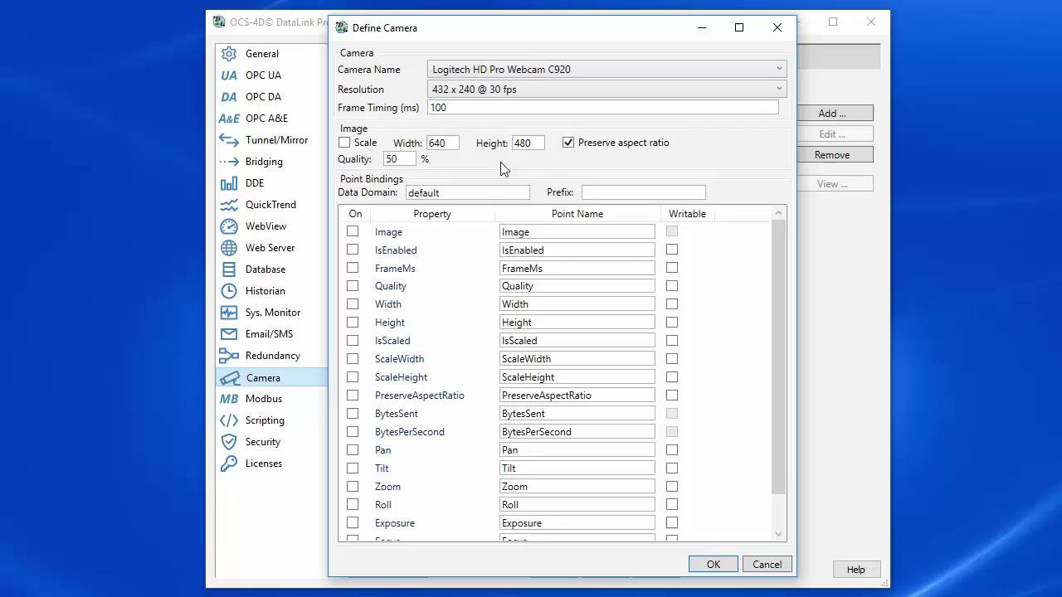
- Publish its Image point to data domain demo_cam with prefix Camera1, and save the camera
left_click_drag(442, 194, 402, 203)
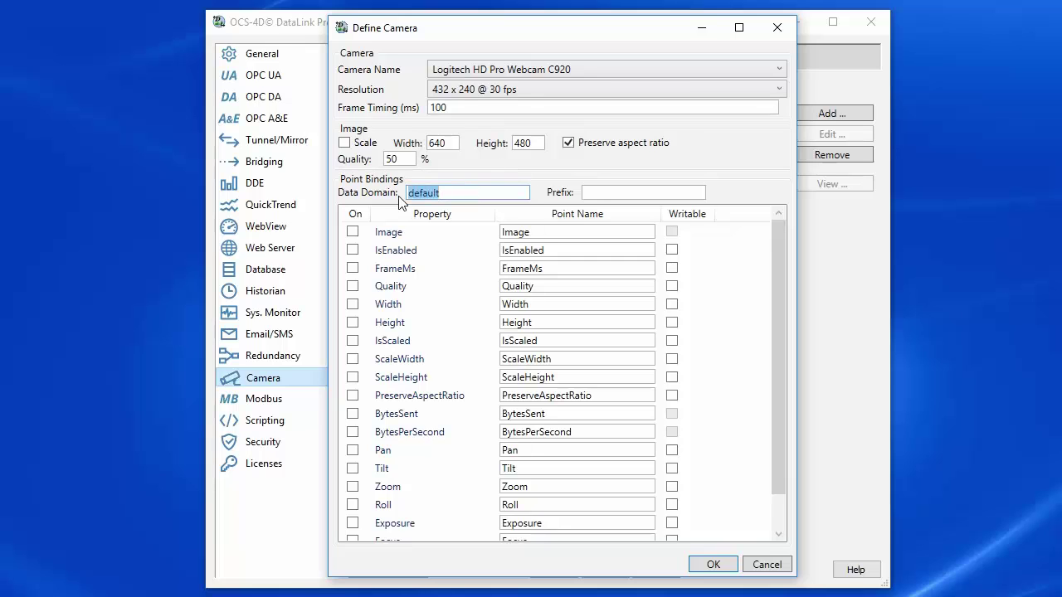
type("demo_cam")
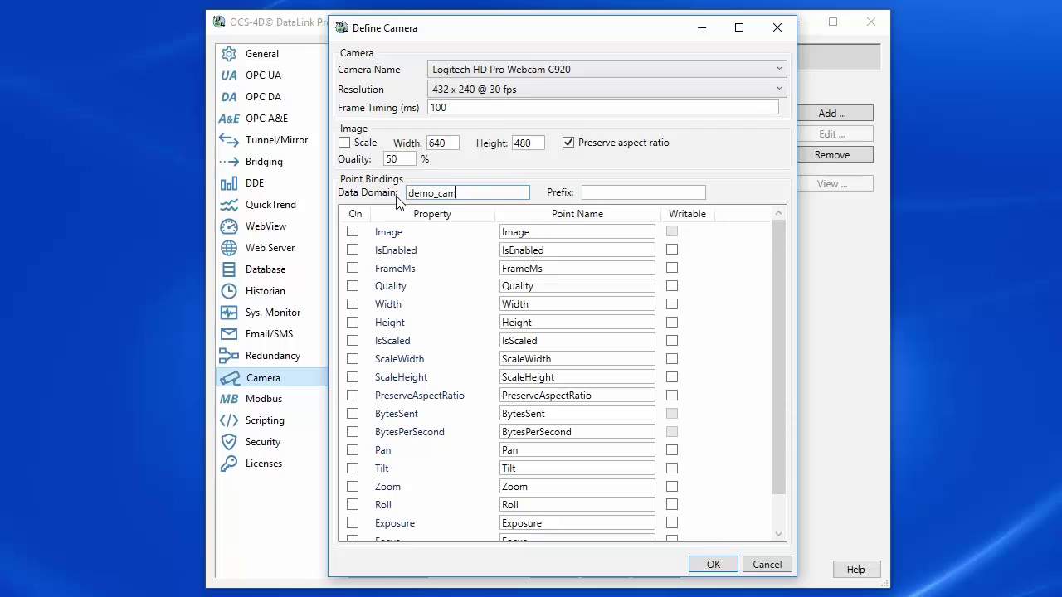
key("Tab")
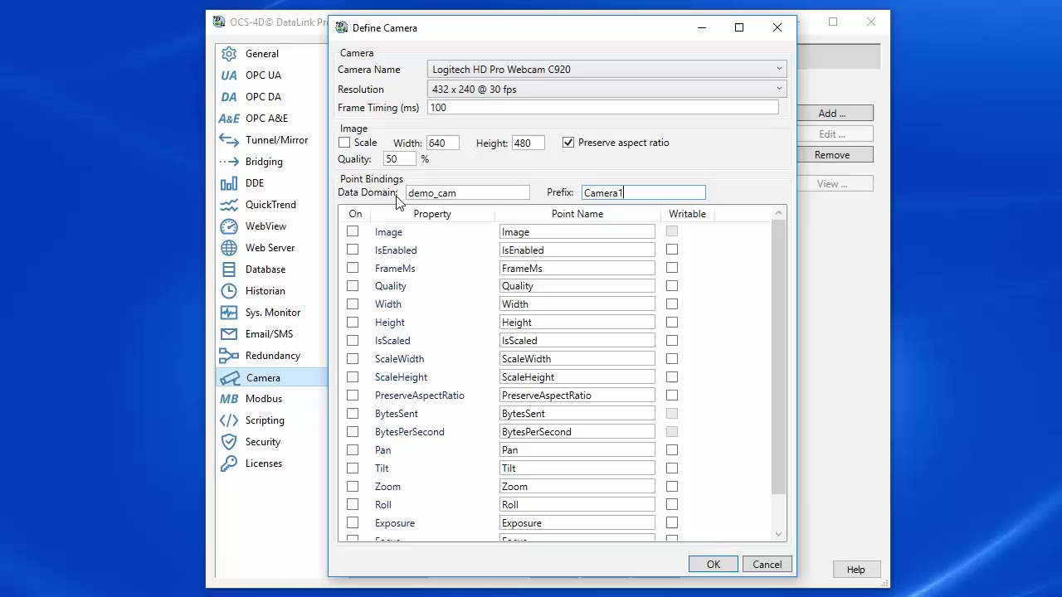
left_click(352, 233)
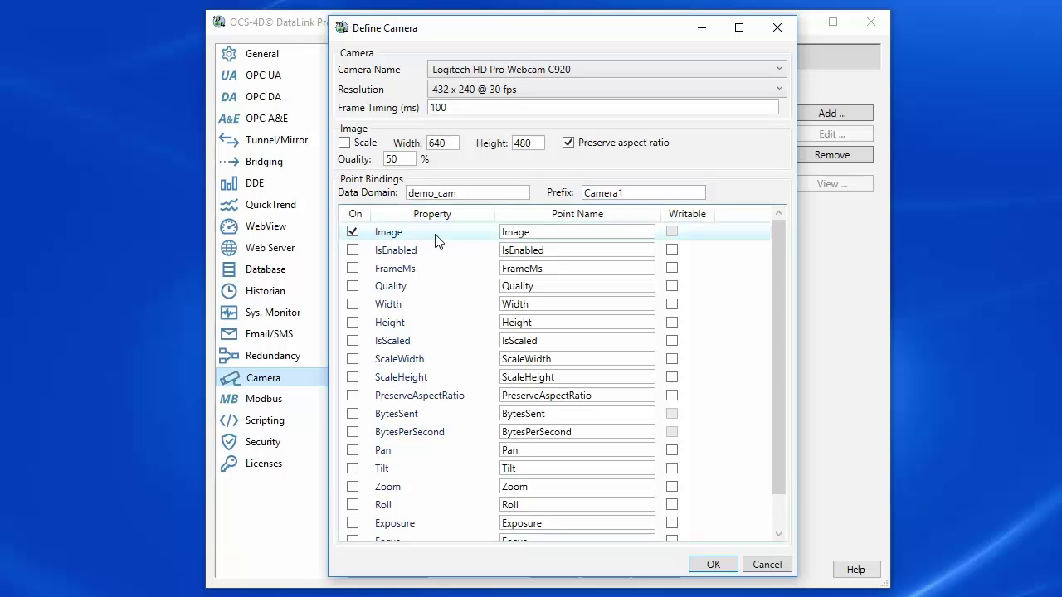
left_click(714, 568)
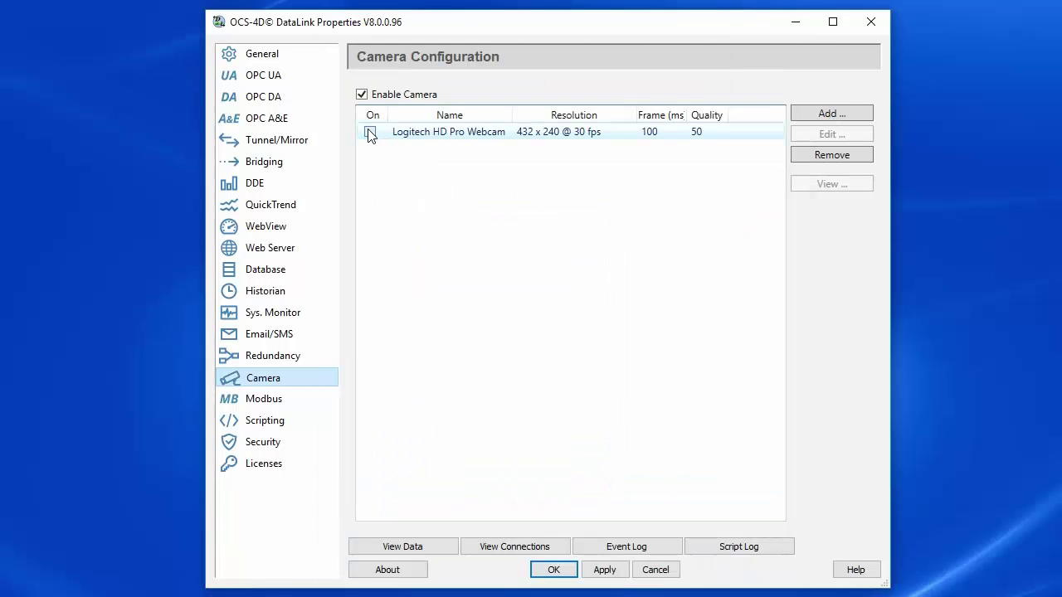
- Switch the Logitech webcam on, apply, and place its live preview beside the camera list
left_click(370, 132)
left_click(618, 571)
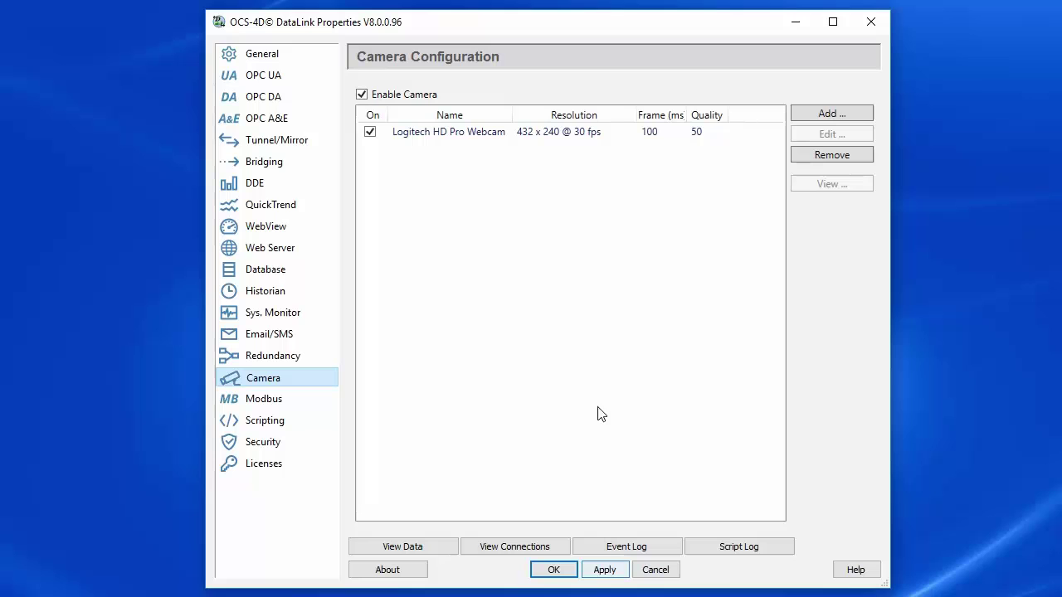
left_click(568, 141)
left_click(806, 185)
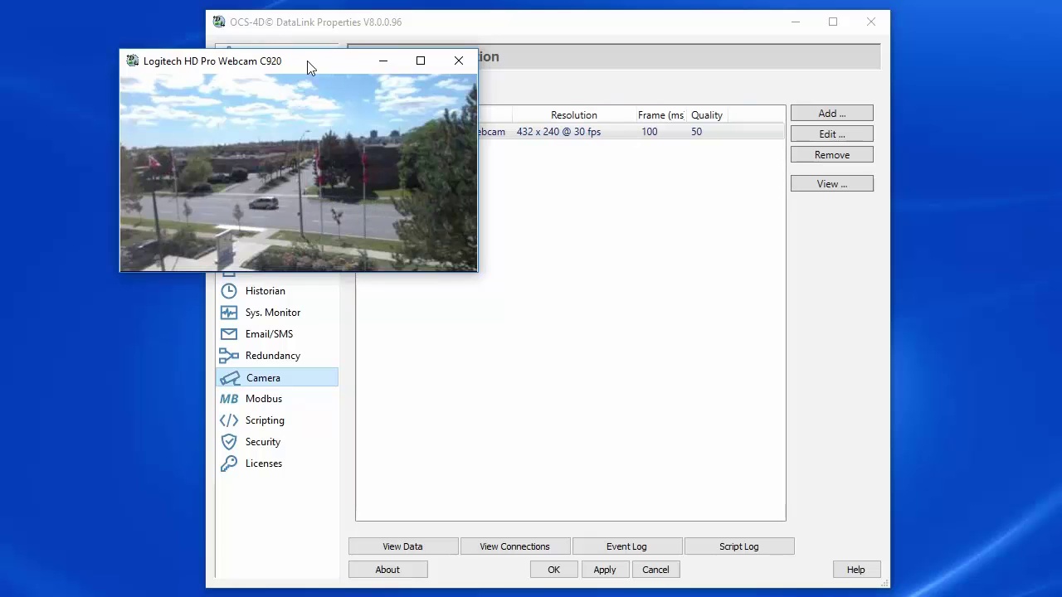
left_click_drag(307, 61, 807, 47)
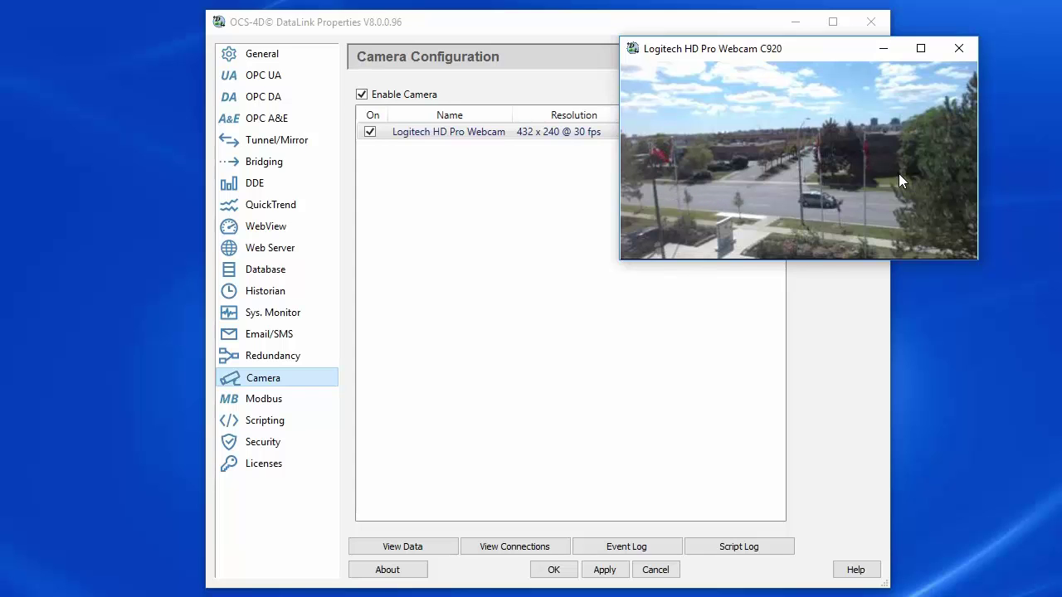
- Add the Integrated Webcam as a second camera at 424 x 240 @ 30 fps
left_click(570, 29)
left_click(830, 113)
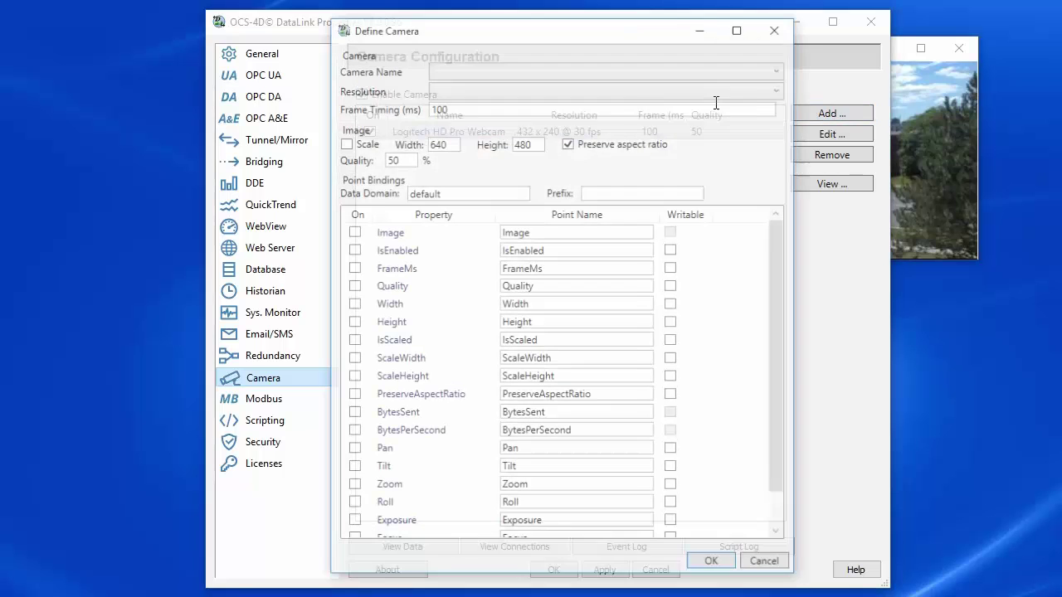
left_click(565, 69)
left_click(508, 88)
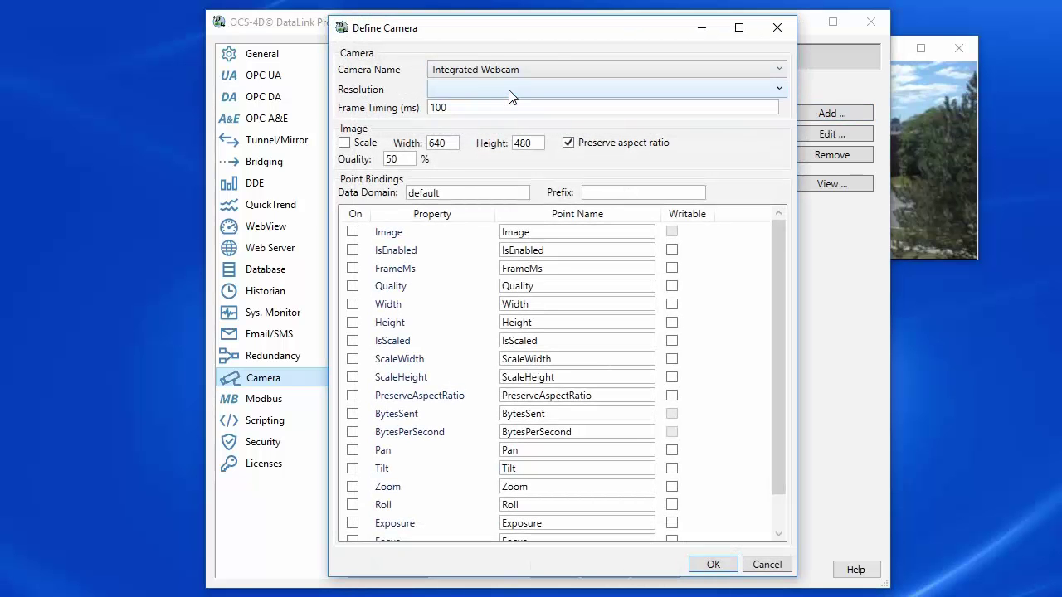
left_click(511, 96)
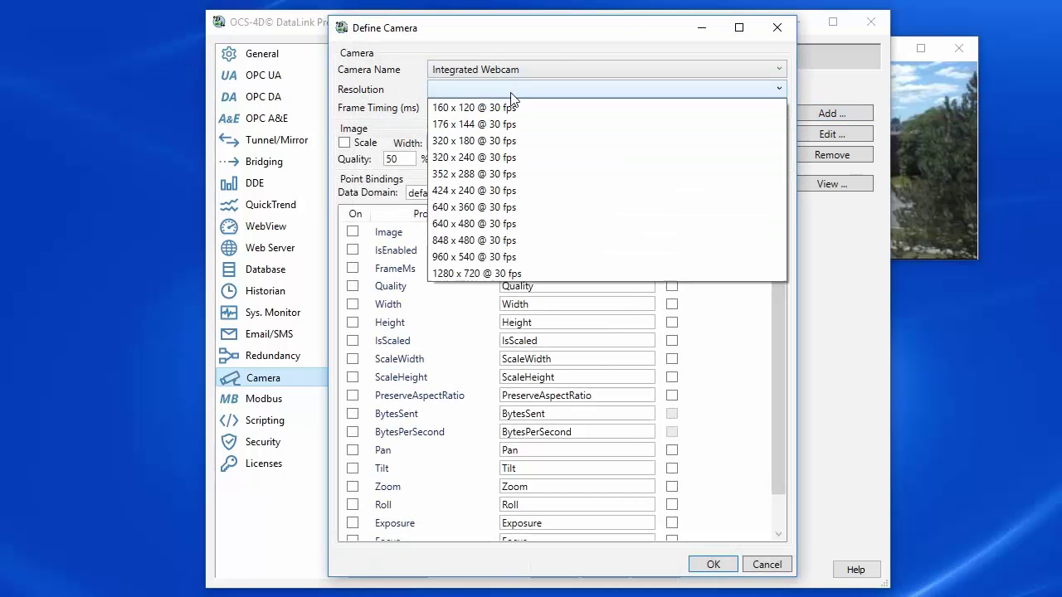
left_click(456, 191)
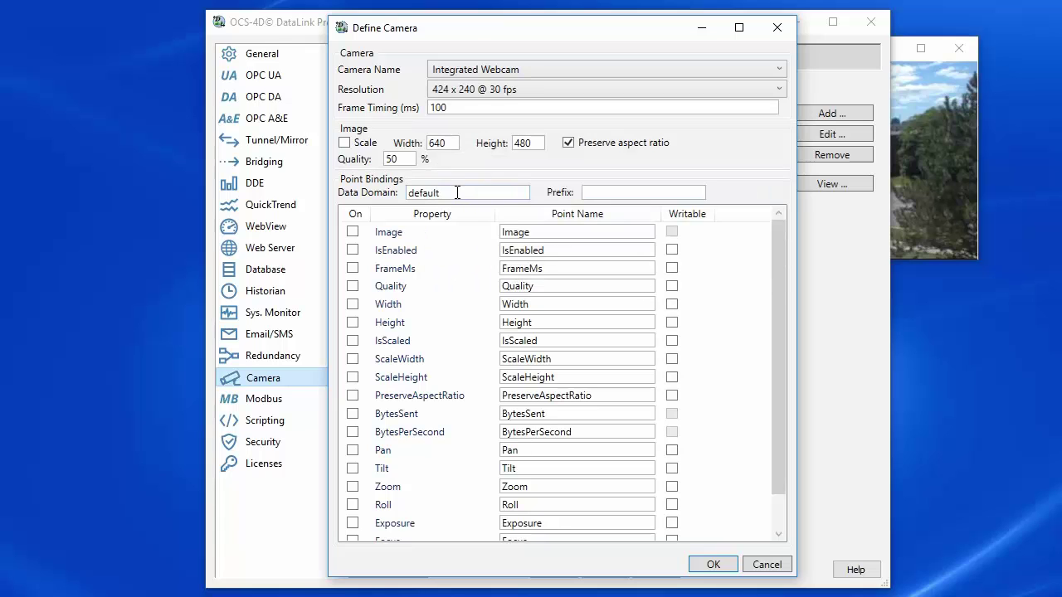
- Publish its Image point to domain demo_cam with prefix Camera2, and save the camera
left_click_drag(457, 192, 386, 204)
type("demo_cam")
key("Tab")
type("Camer")
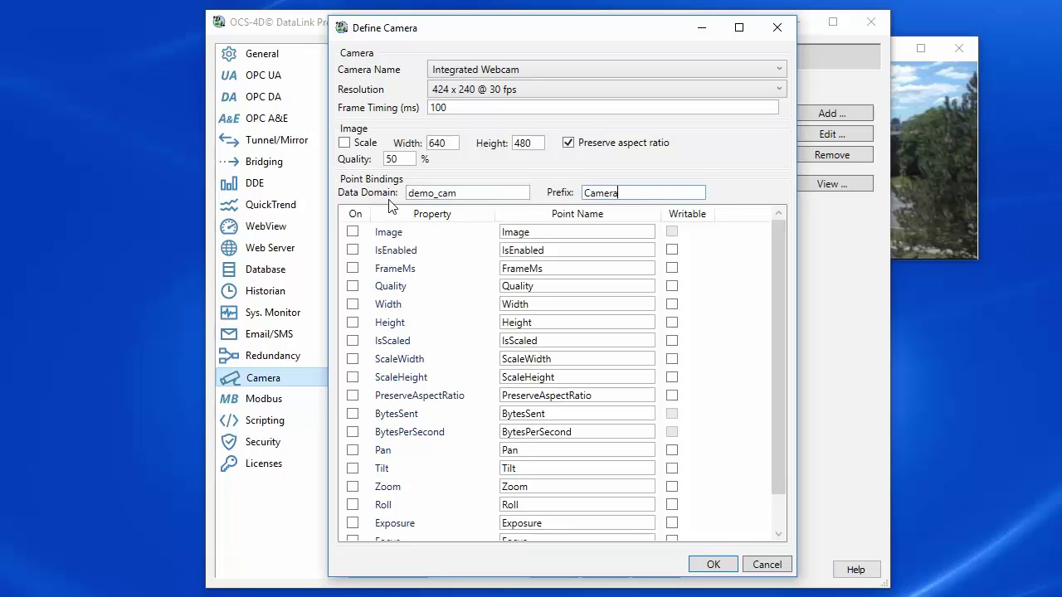
type("a1")
key("BackSpace")
type("2")
left_click(352, 233)
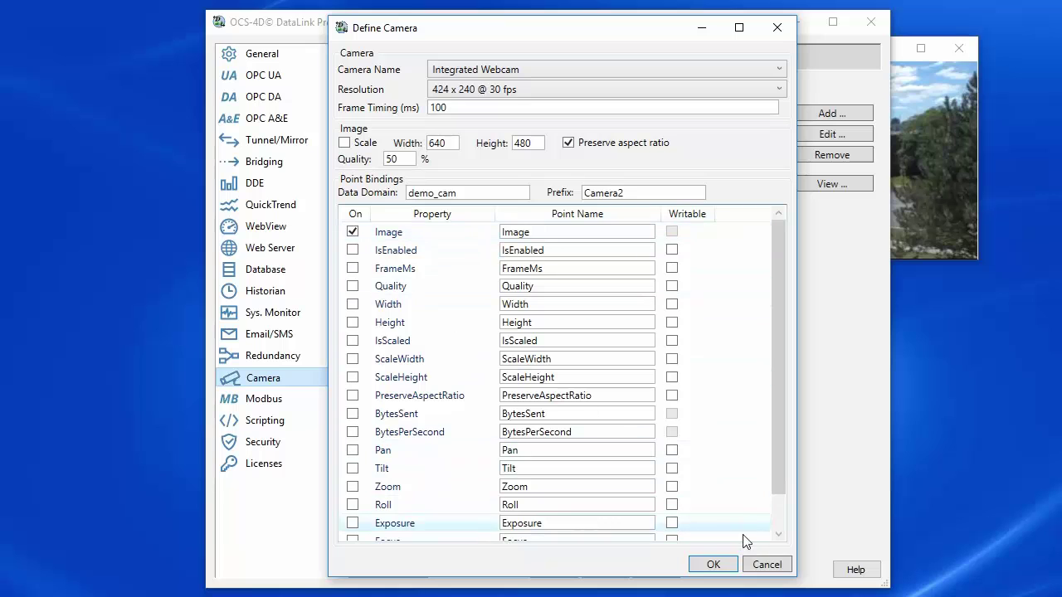
left_click(713, 564)
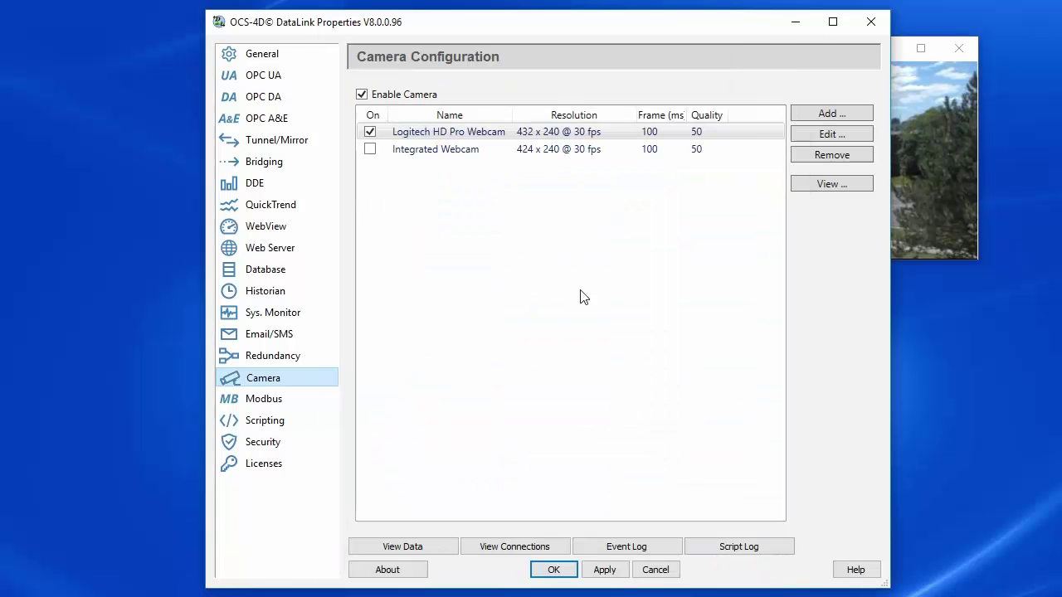
- Switch the Integrated Webcam on, apply, and open its live view beside the Logitech preview
left_click(371, 151)
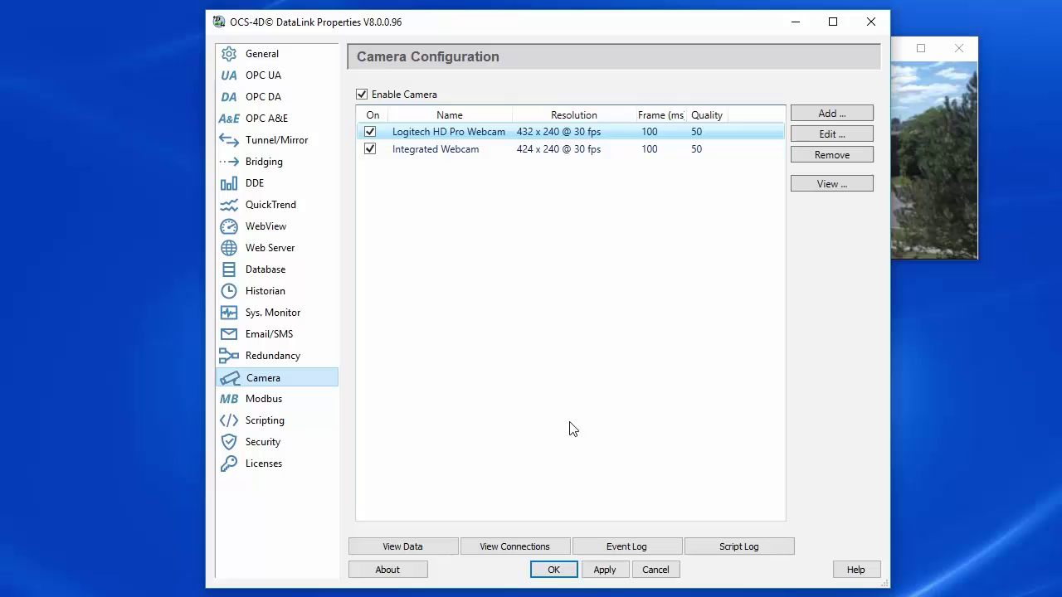
left_click(605, 570)
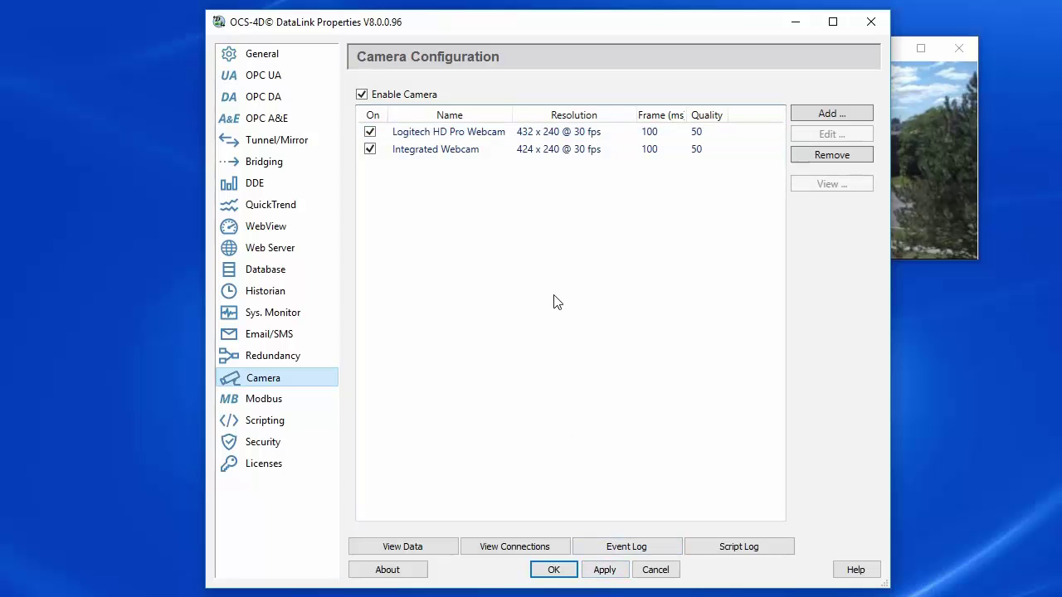
left_click(612, 157)
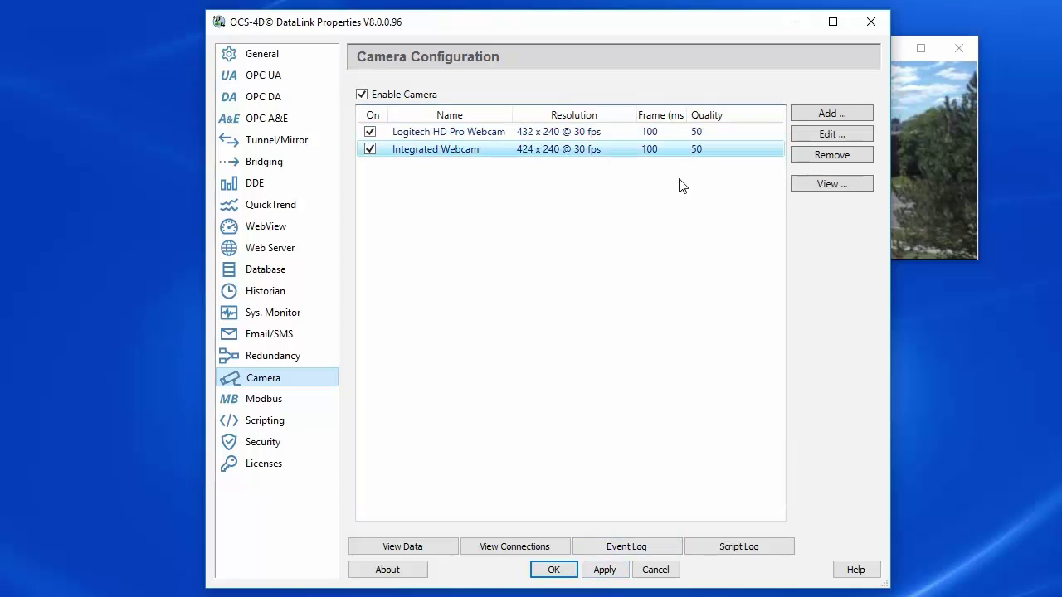
left_click(812, 184)
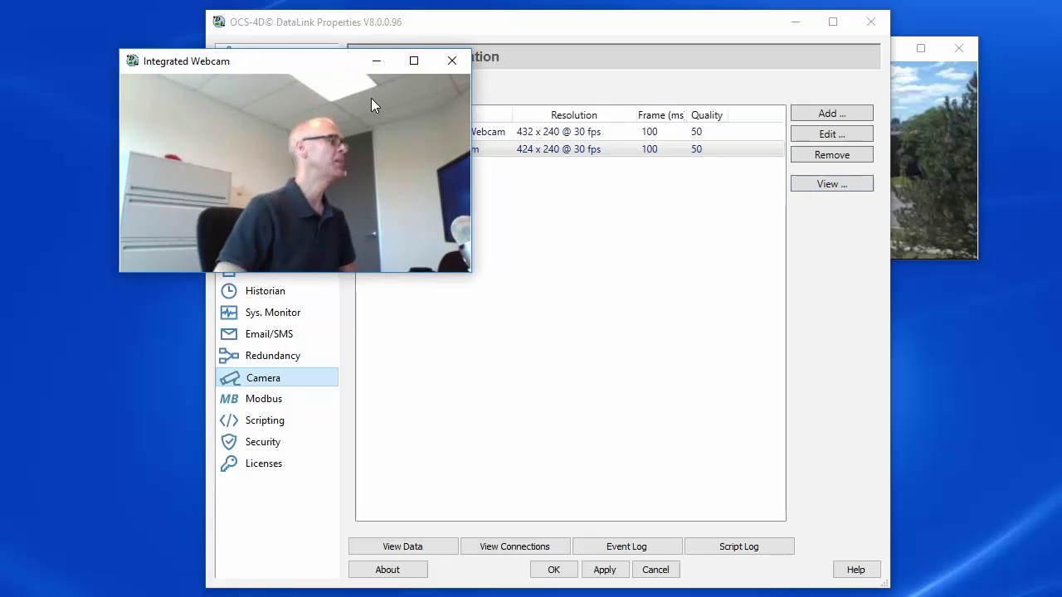
left_click_drag(327, 68, 305, 66)
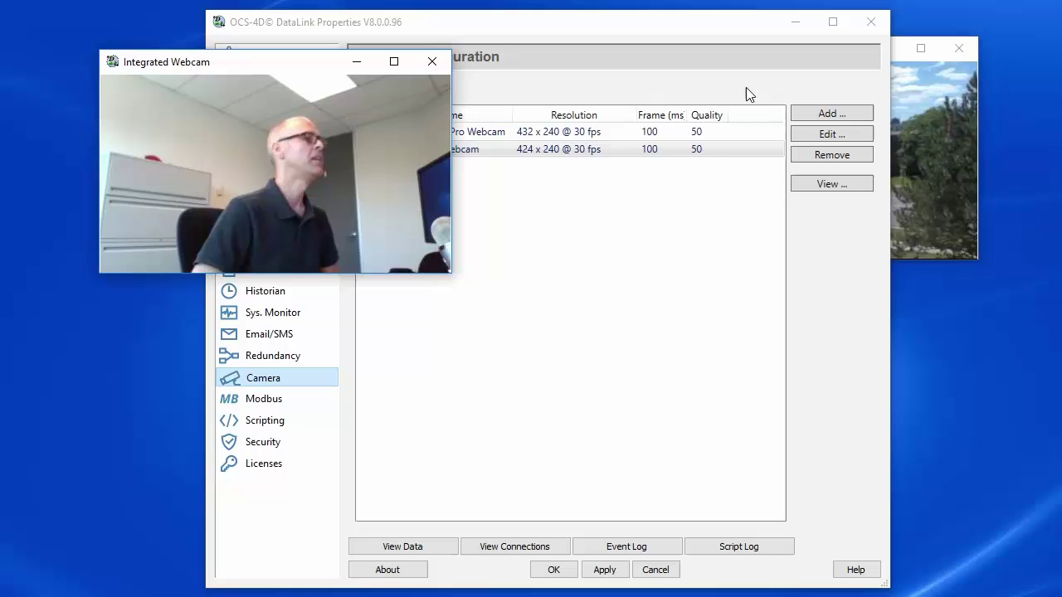
left_click(927, 143)
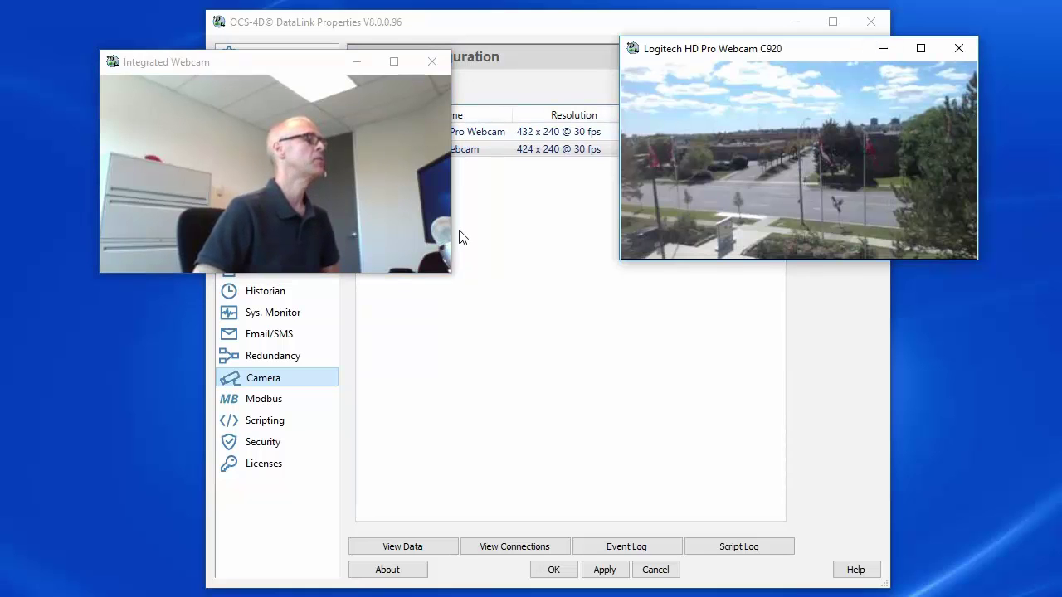
left_click(401, 553)
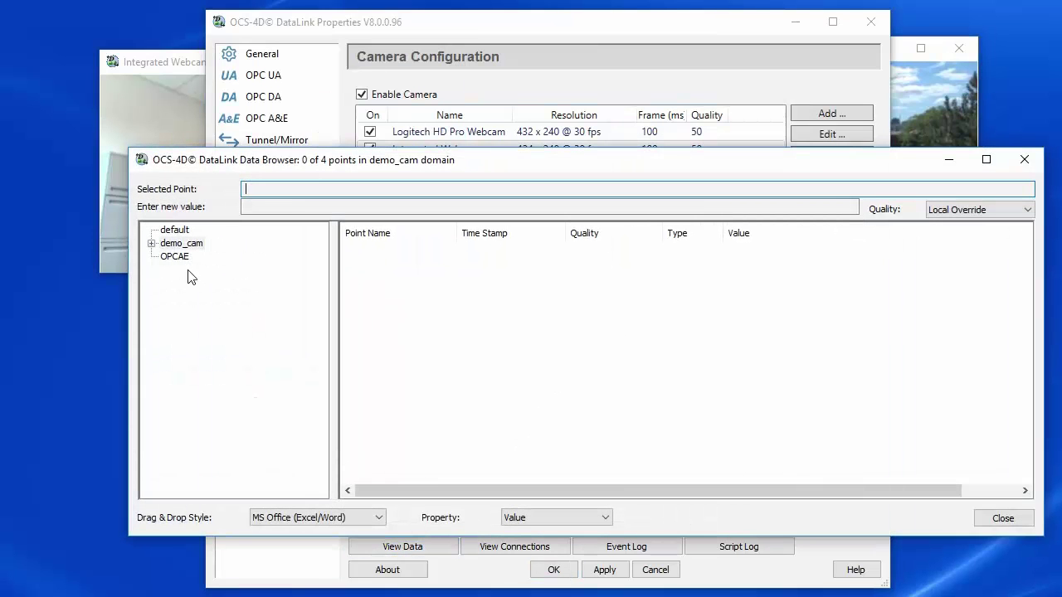
left_click(152, 244)
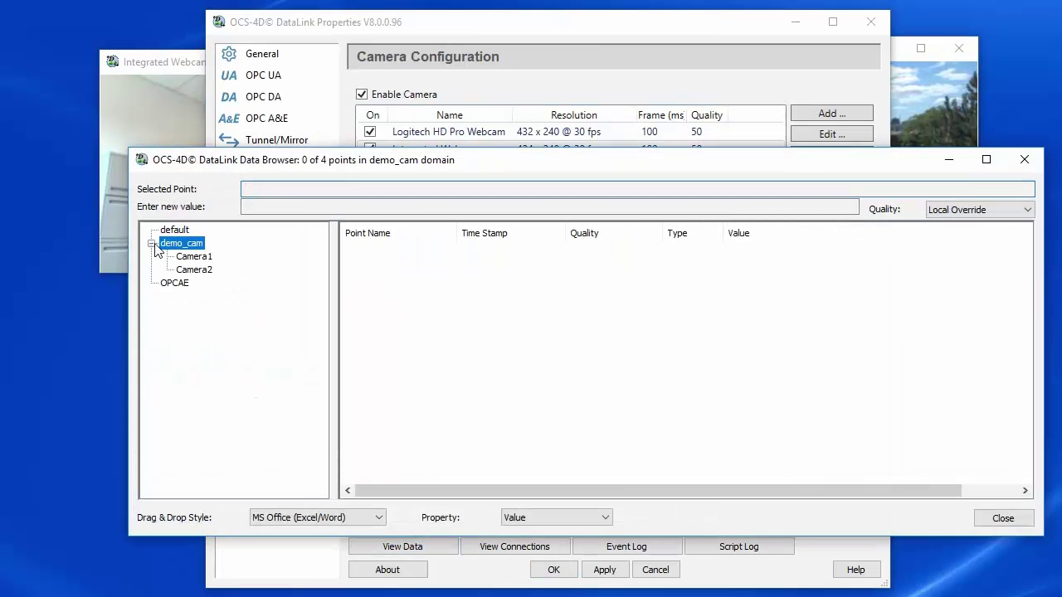
left_click(196, 257)
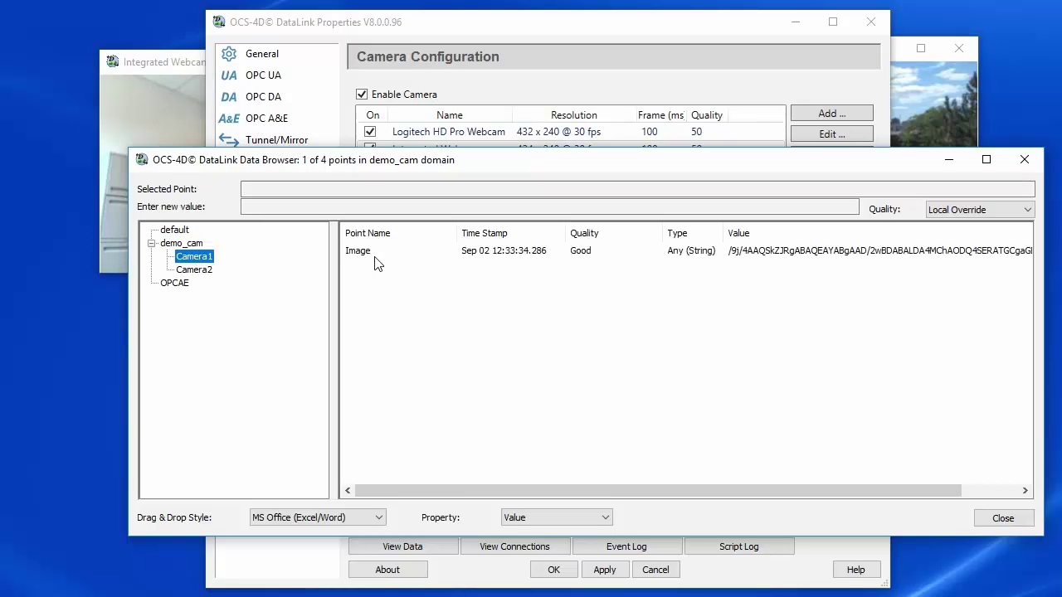
left_click(213, 272)
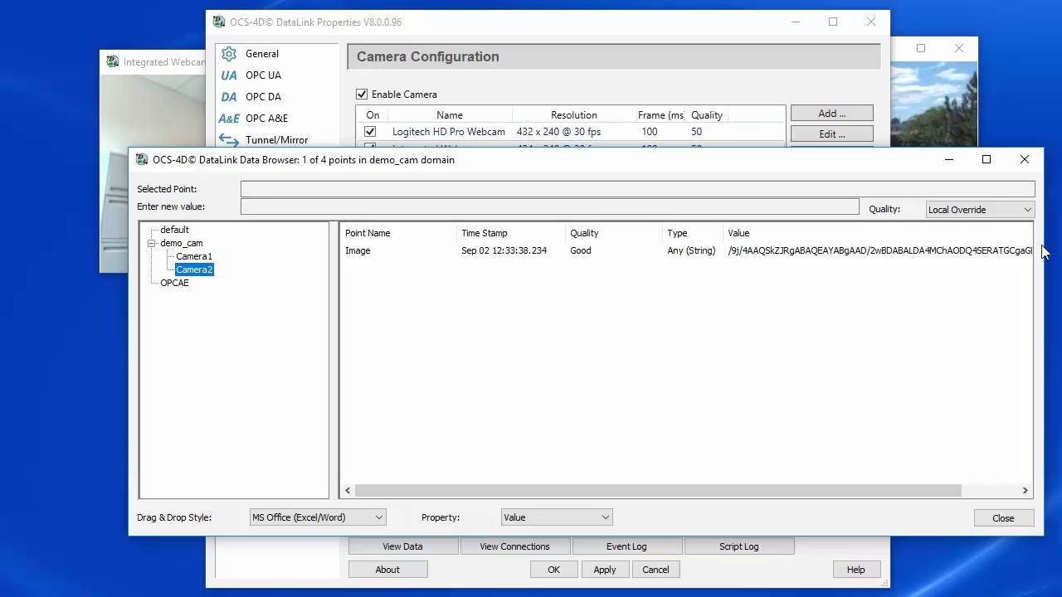
left_click(1023, 159)
left_click(967, 108)
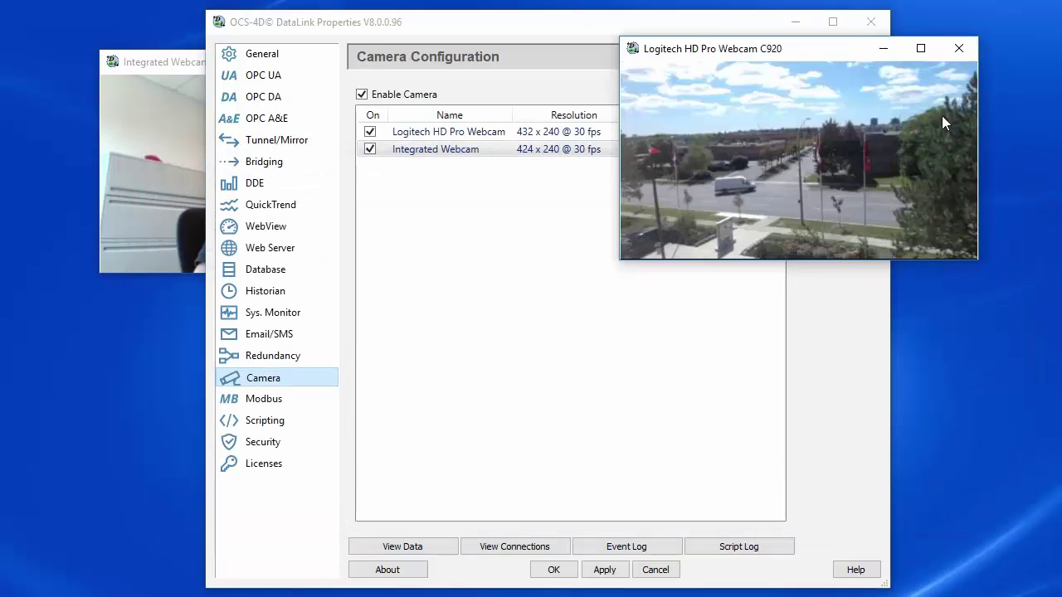
- Bring the DataLink properties forward and show the empty Tunnel/Mirror Configuration page
left_click(132, 169)
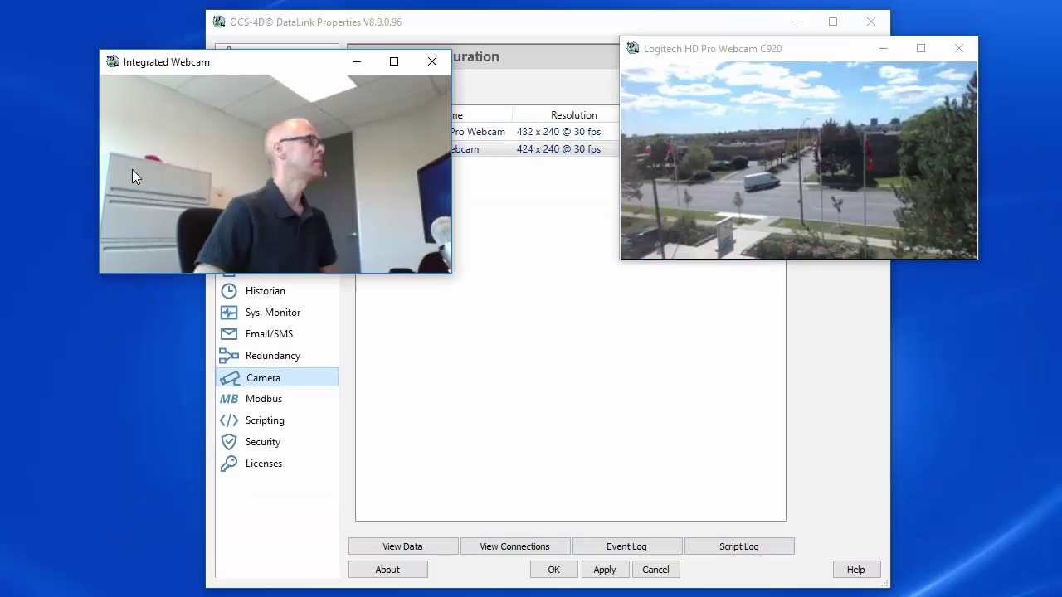
left_click(612, 340)
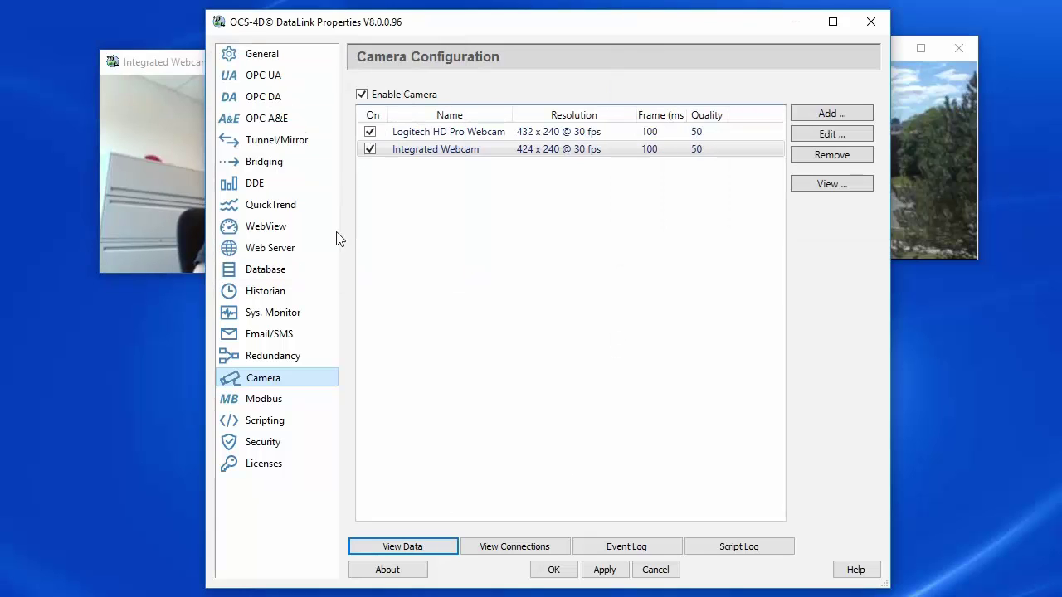
left_click(298, 146)
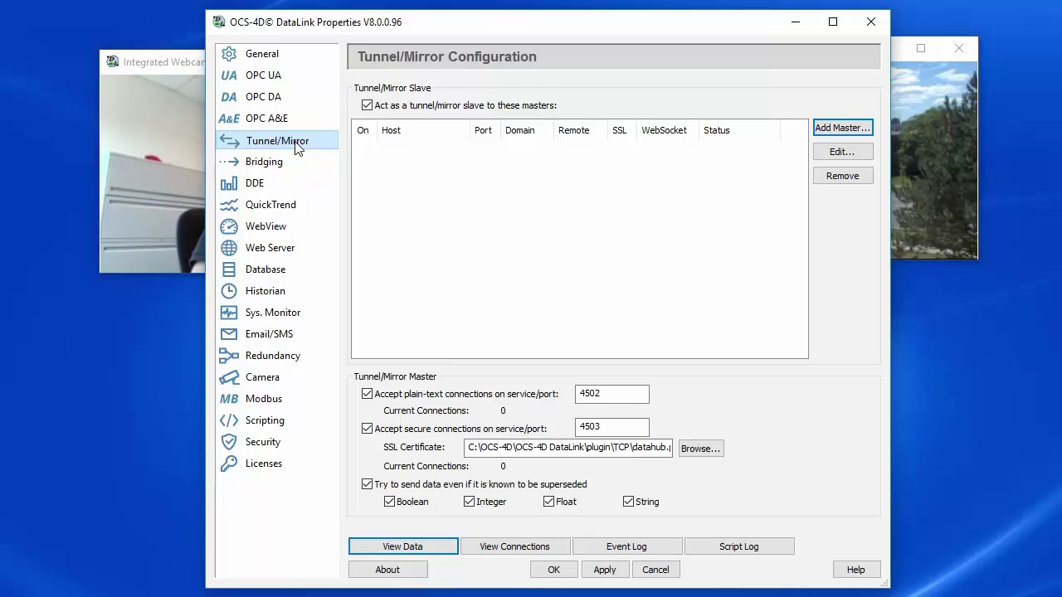
- Add a tunnel master to host demo.skkynet.com with local and remote domains demo_cam
left_click(841, 133)
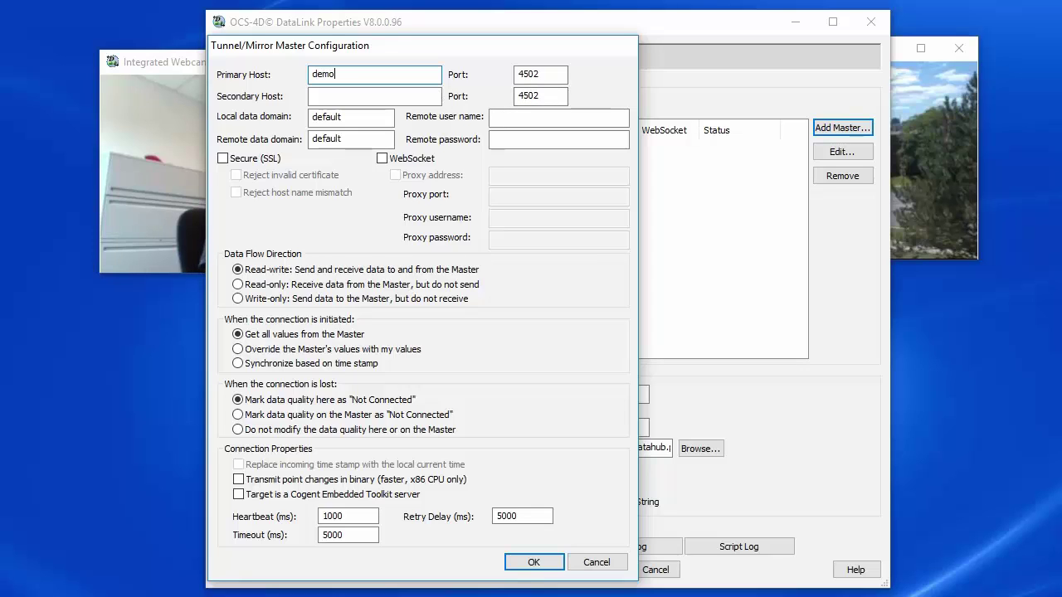
type("demo.skkynet.com")
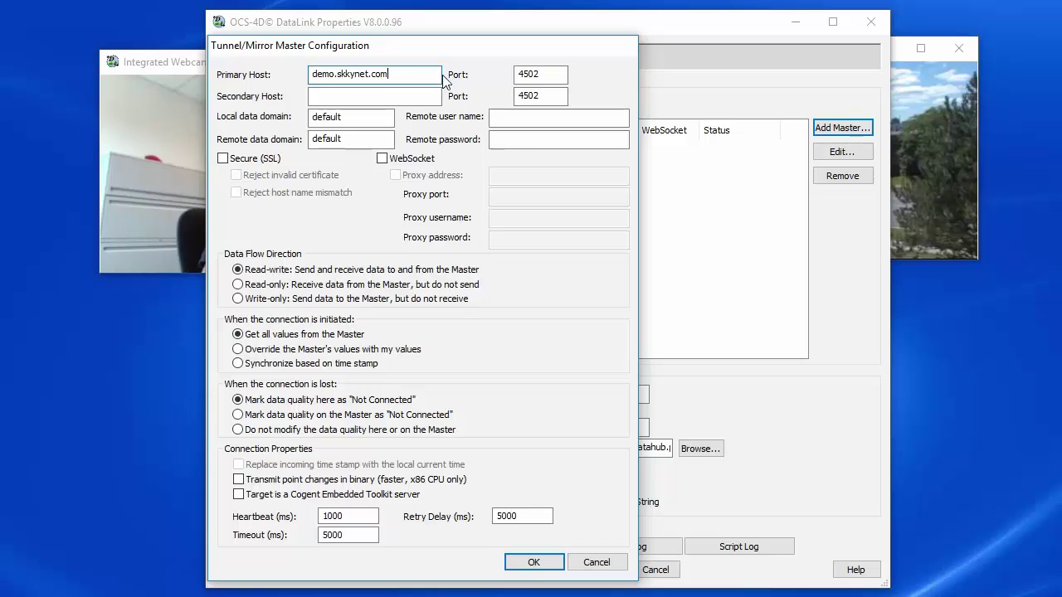
left_click(347, 119)
left_click_drag(348, 118, 307, 122)
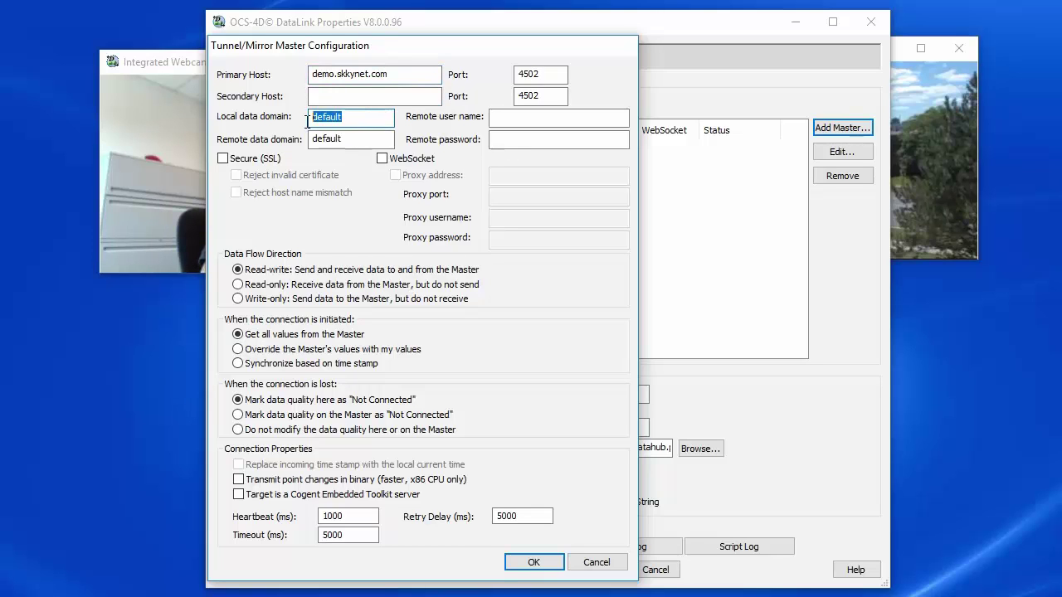
type("demo_cam")
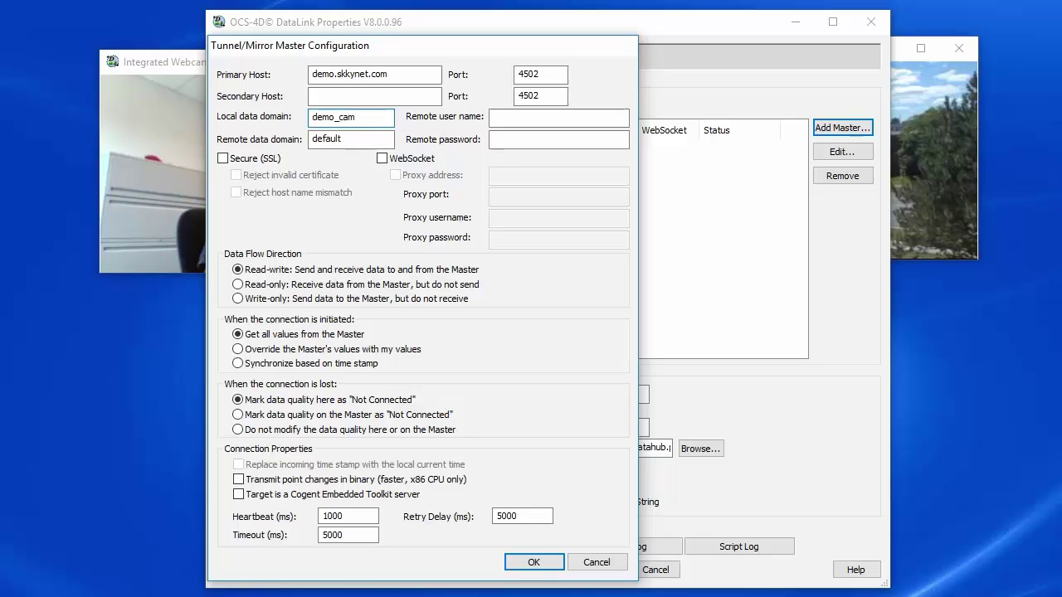
key("Tab")
type("de")
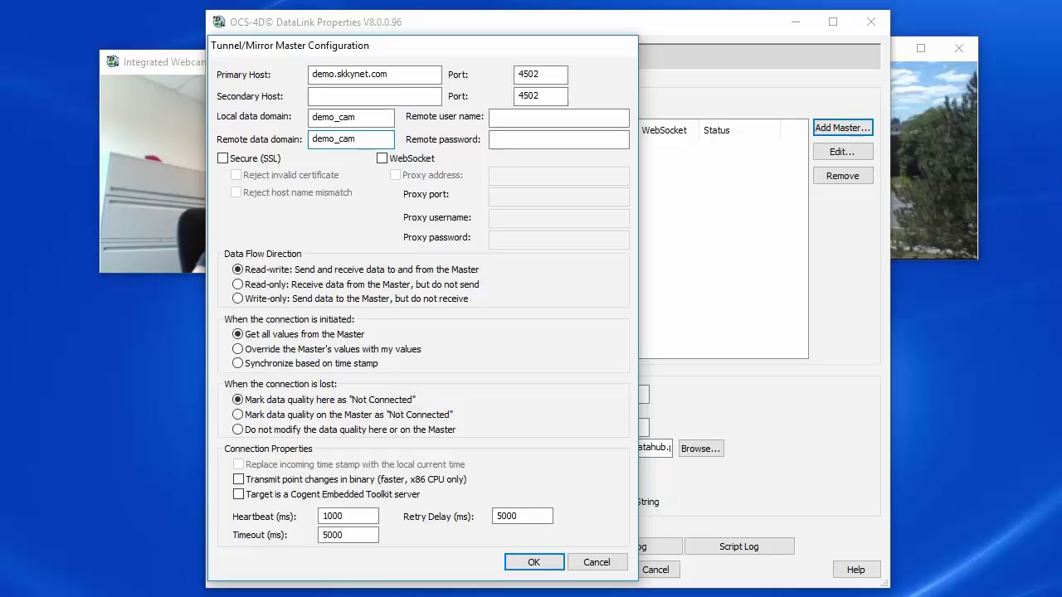
- Enable Secure (SSL) and WebSocket, enter the remote user name and password, and confirm
left_click(223, 159)
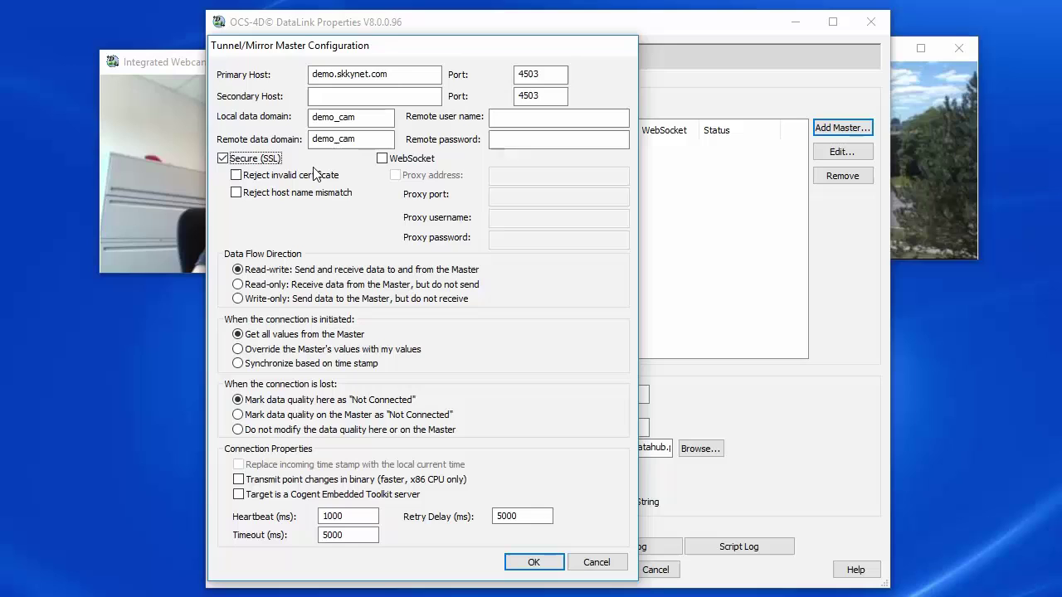
left_click(382, 158)
left_click(515, 116)
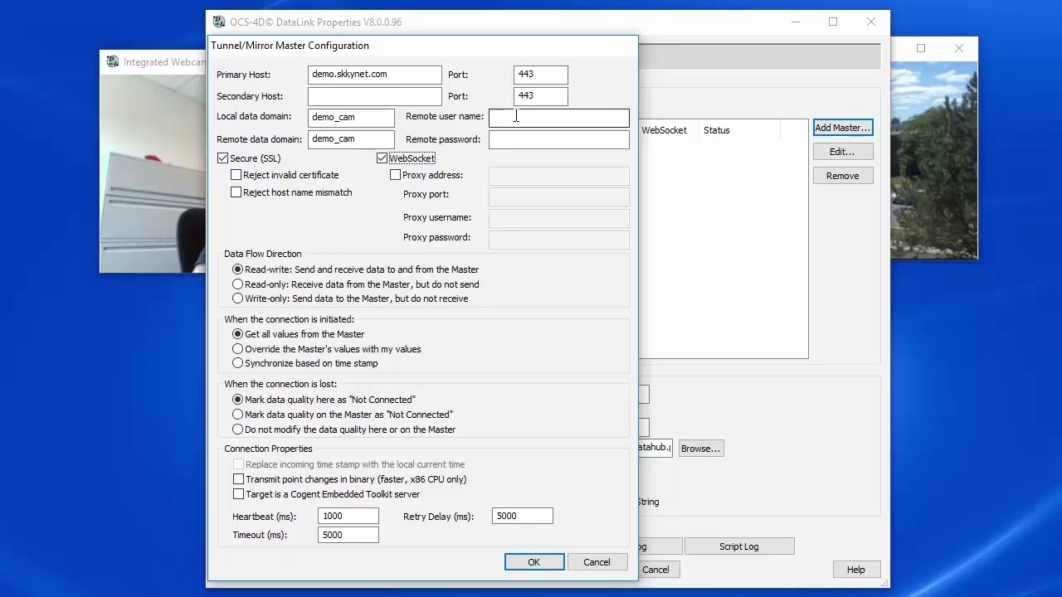
type("demo/guest")
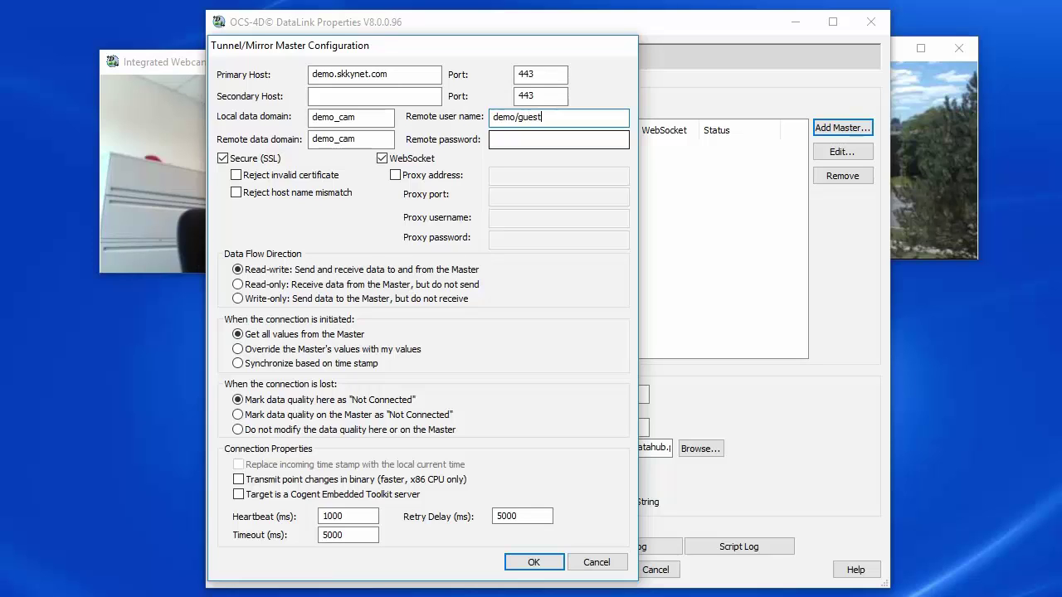
left_click(558, 139)
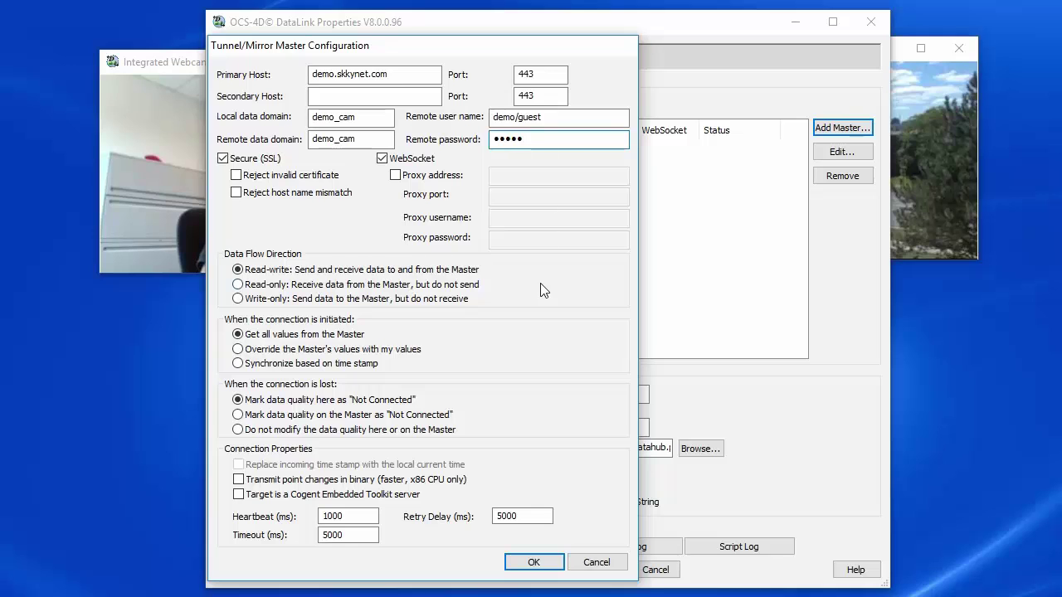
left_click(539, 562)
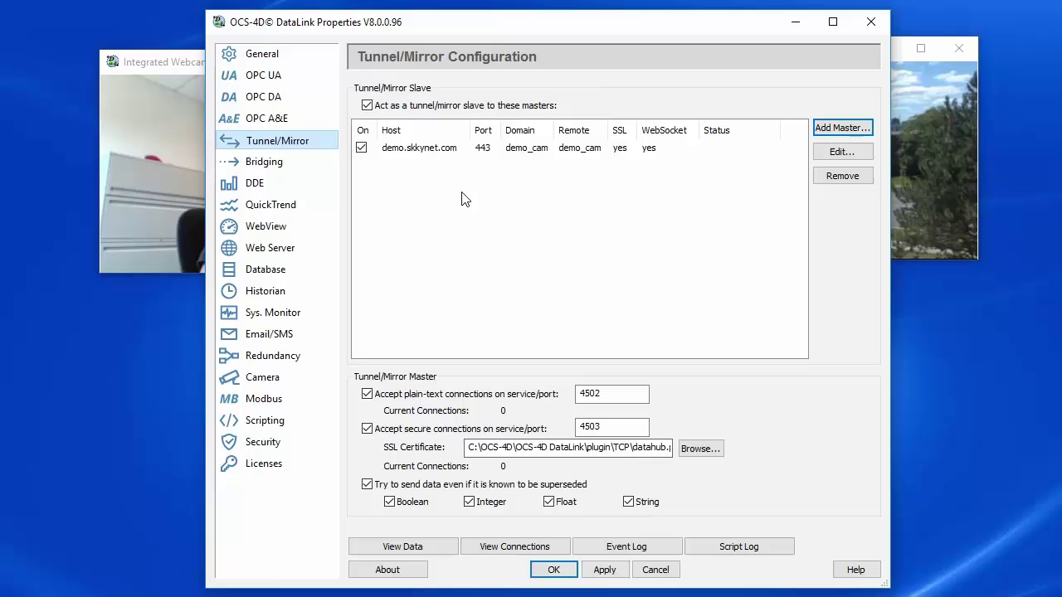
- Apply the tunnel settings, then load demo.skkynet.com in Internet Explorer
left_click(605, 570)
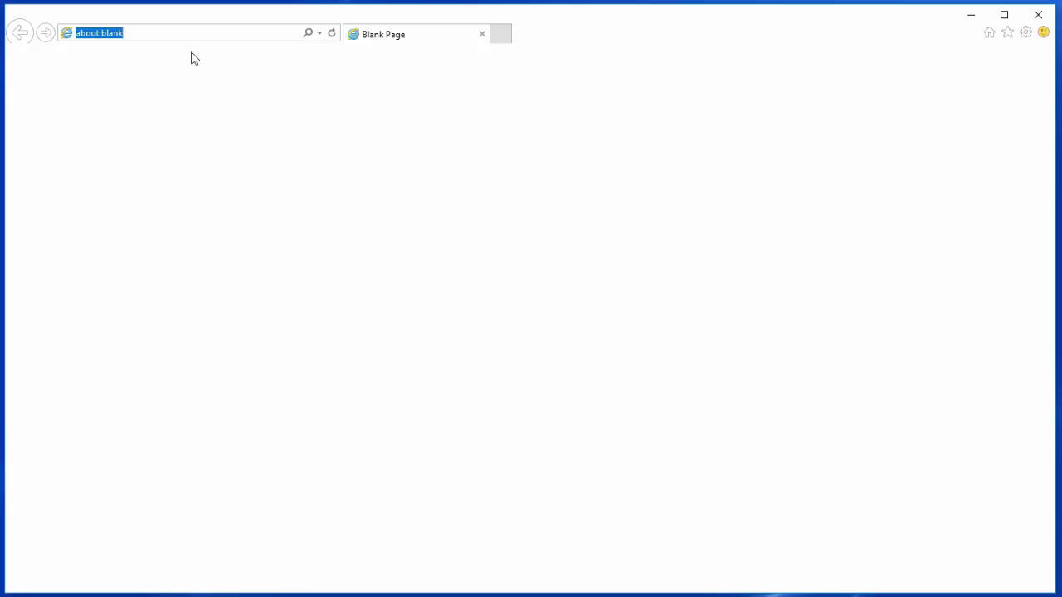
type("demo.skkynet.com/")
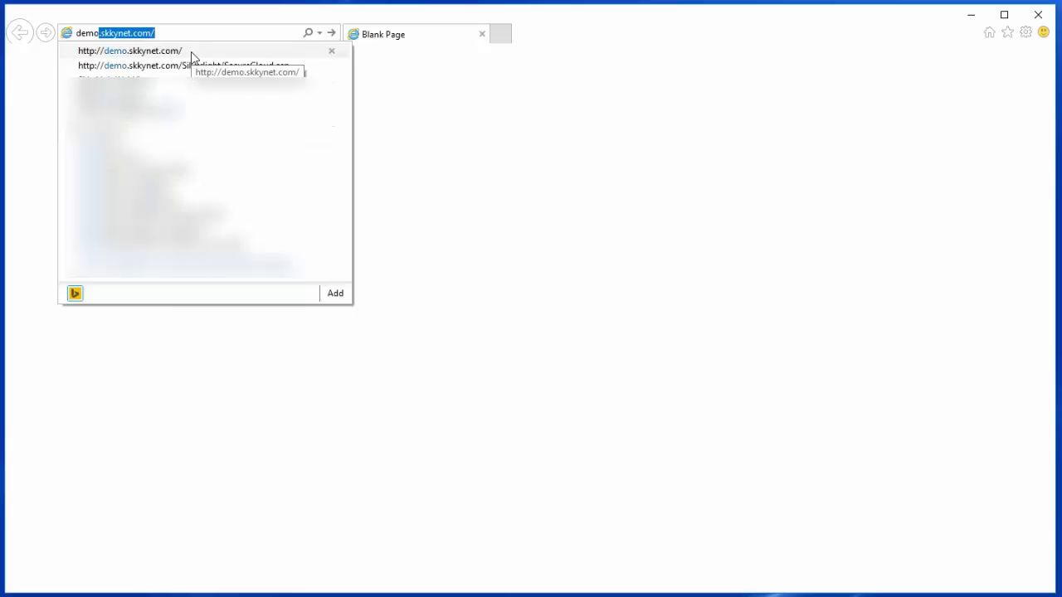
key("Return")
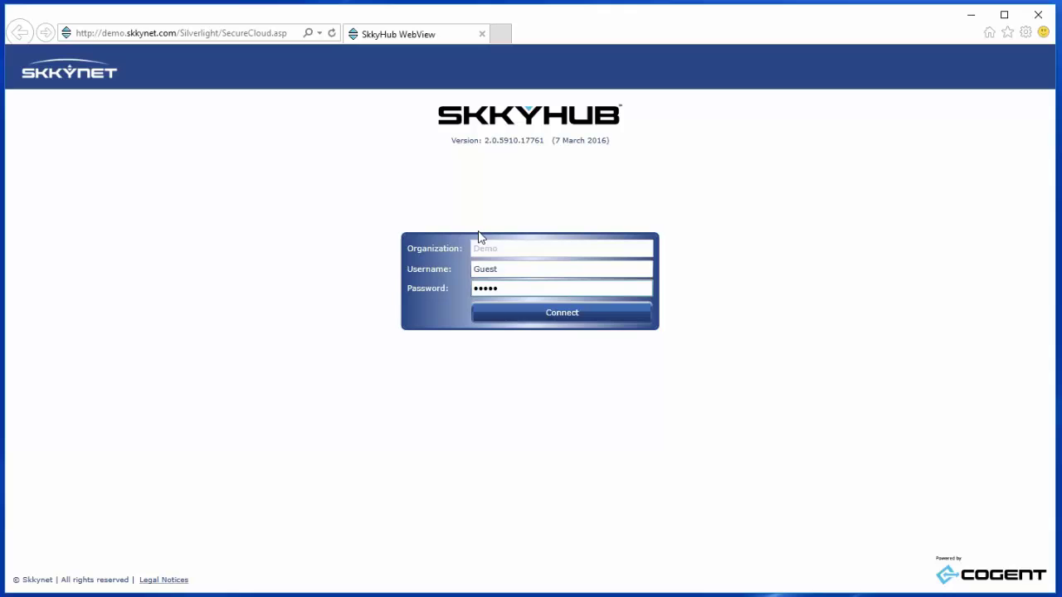
- Sign in to the Demo organization with the filled-in login details
left_click(575, 315)
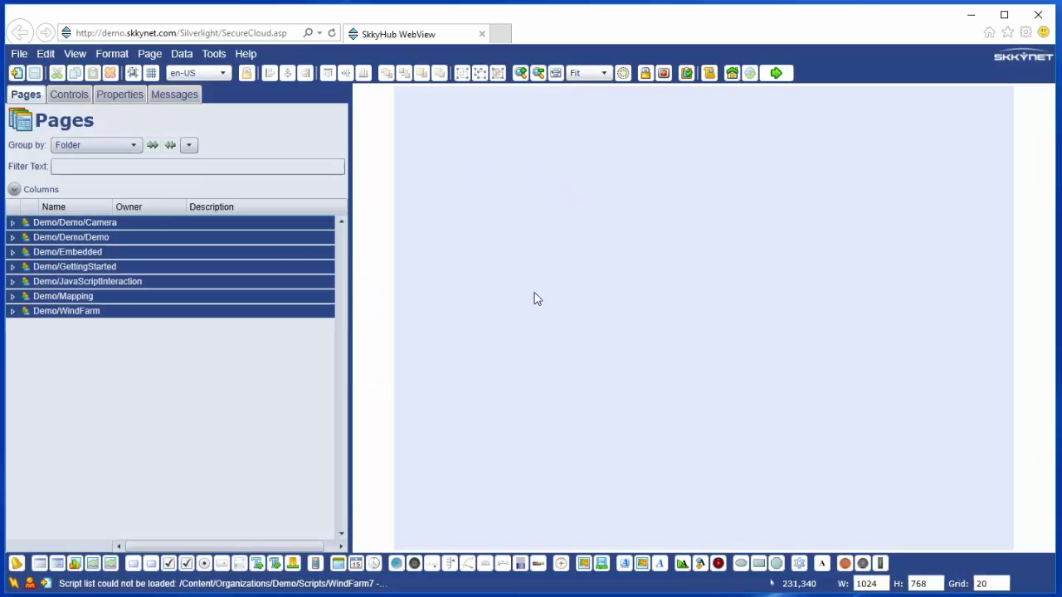
- Place a 392 x 217 Image control at the page's top-left, bound to point demo_cam:Camera1.Image
left_click(584, 564)
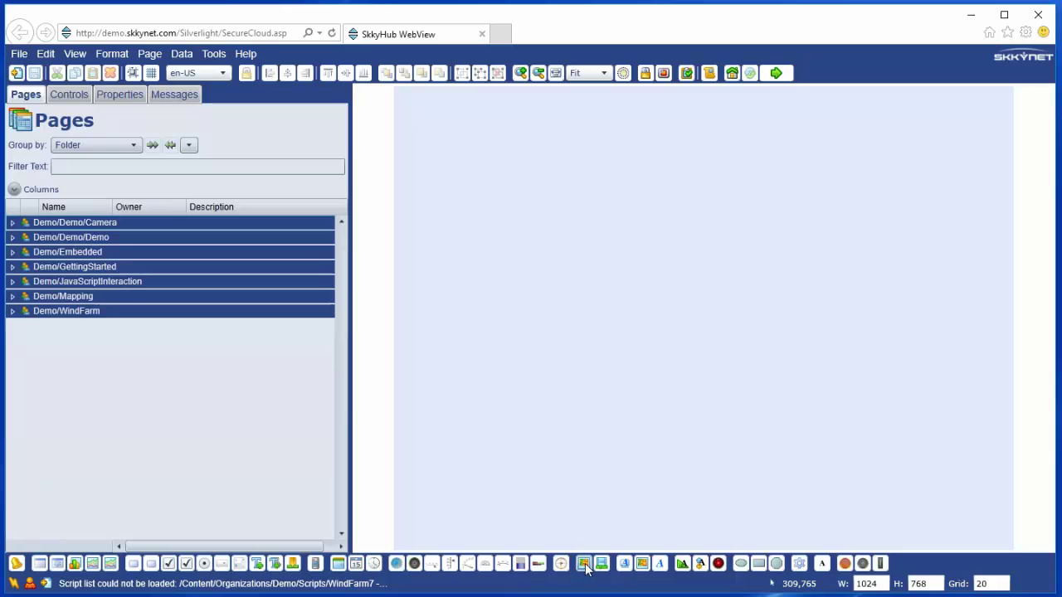
left_click_drag(706, 324, 552, 192)
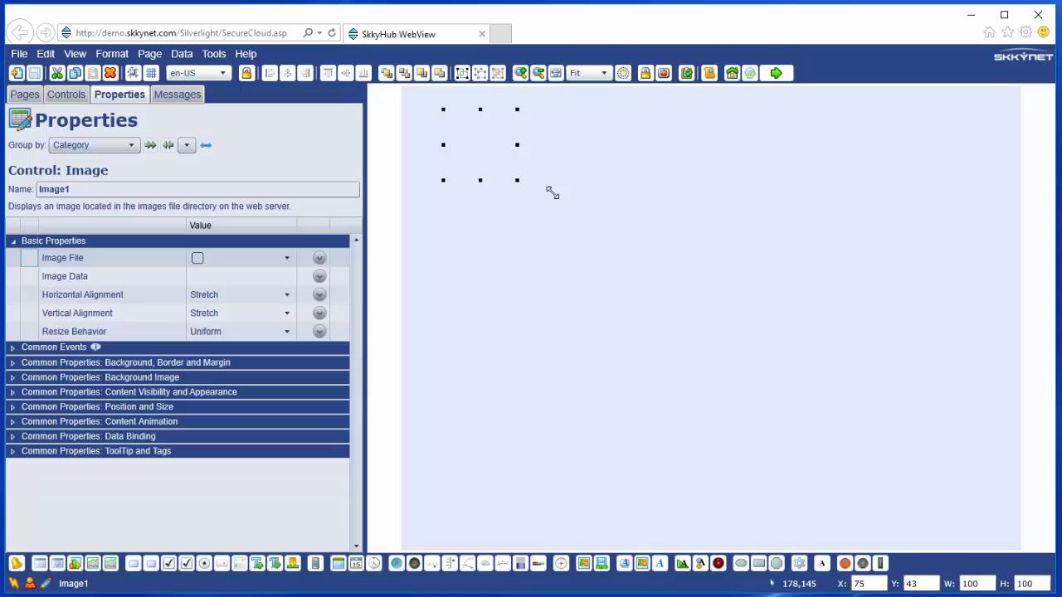
mouse_move(673, 234)
left_mouse_down()
mouse_move(695, 242)
mouse_move(664, 238)
left_mouse_up()
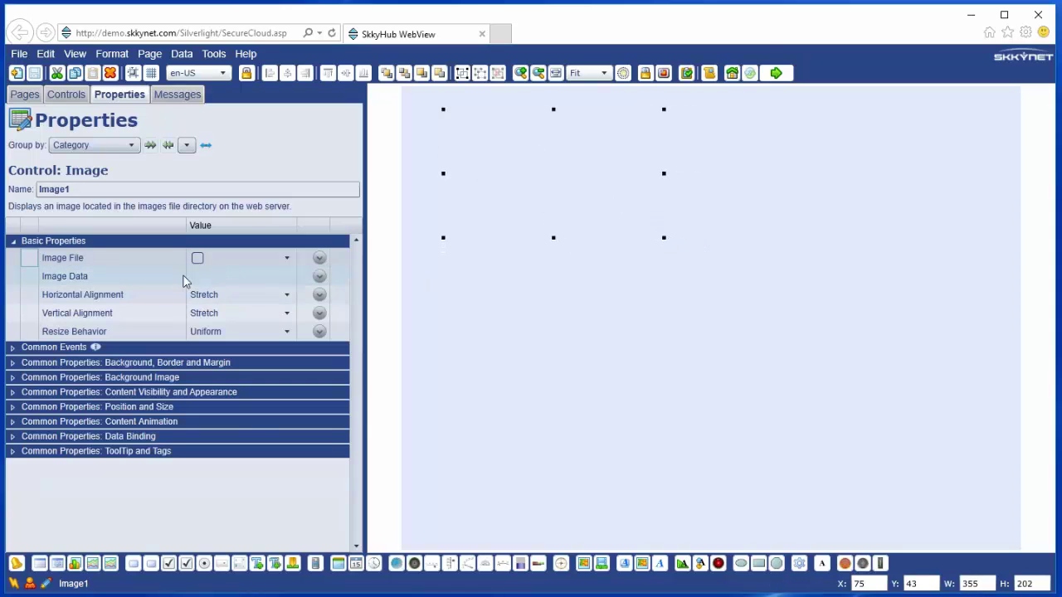
left_click(320, 277)
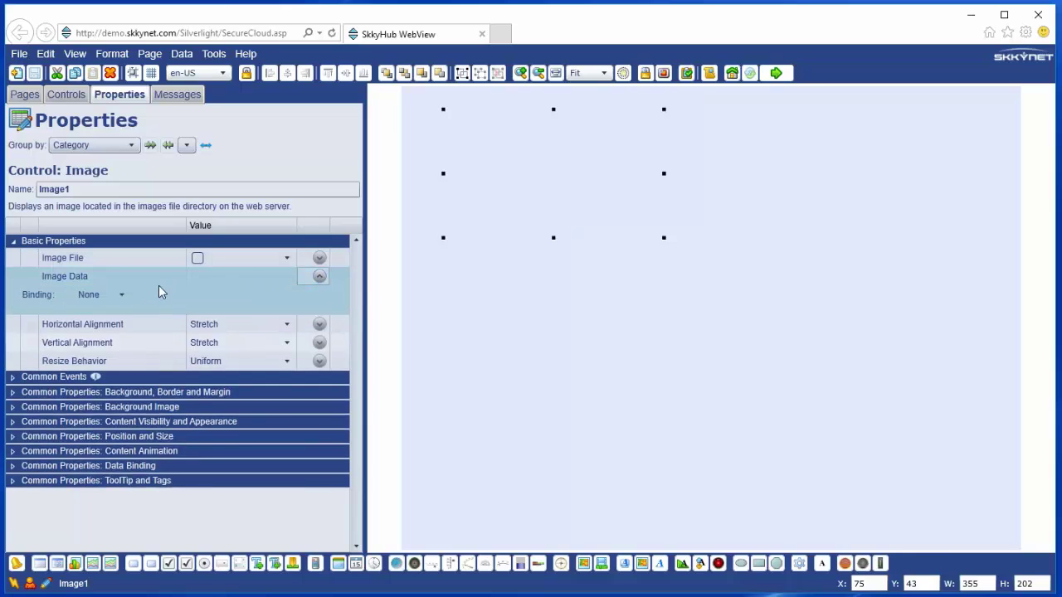
left_click(129, 295)
left_click(95, 327)
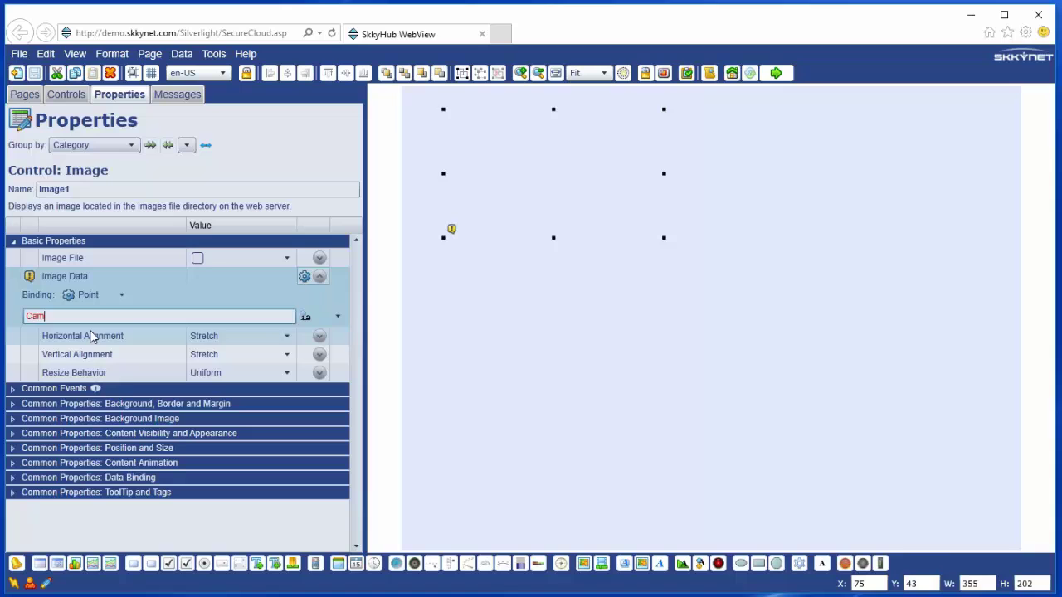
left_click(91, 333)
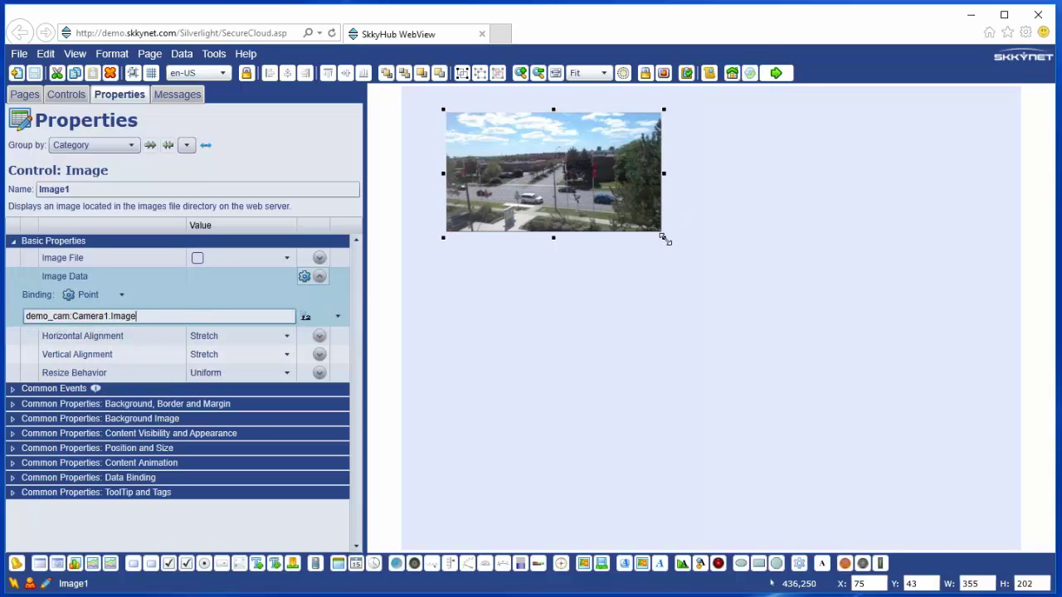
left_click_drag(666, 238, 688, 248)
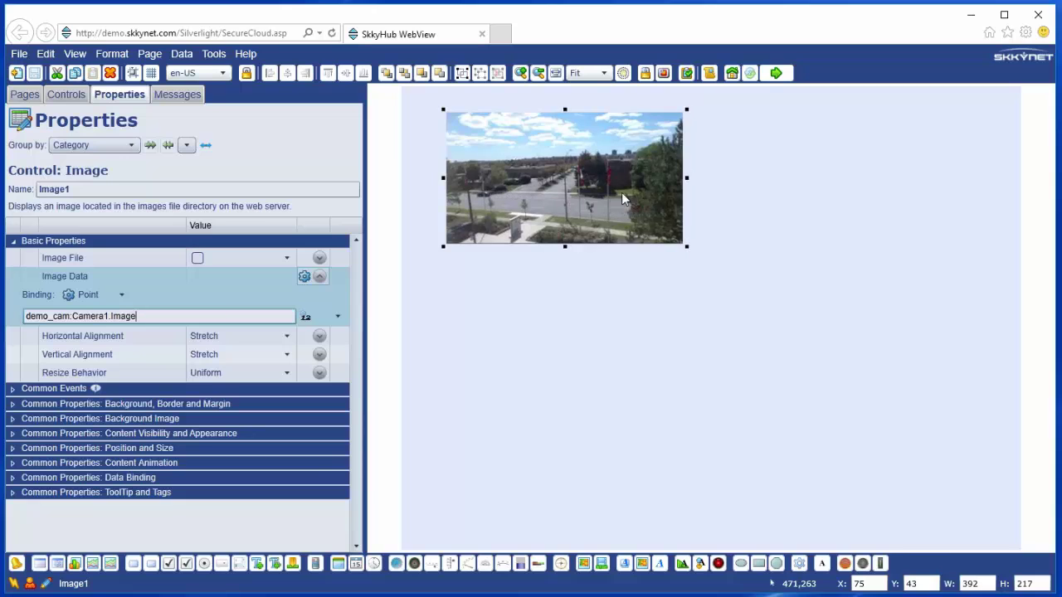
left_click_drag(579, 182, 565, 179)
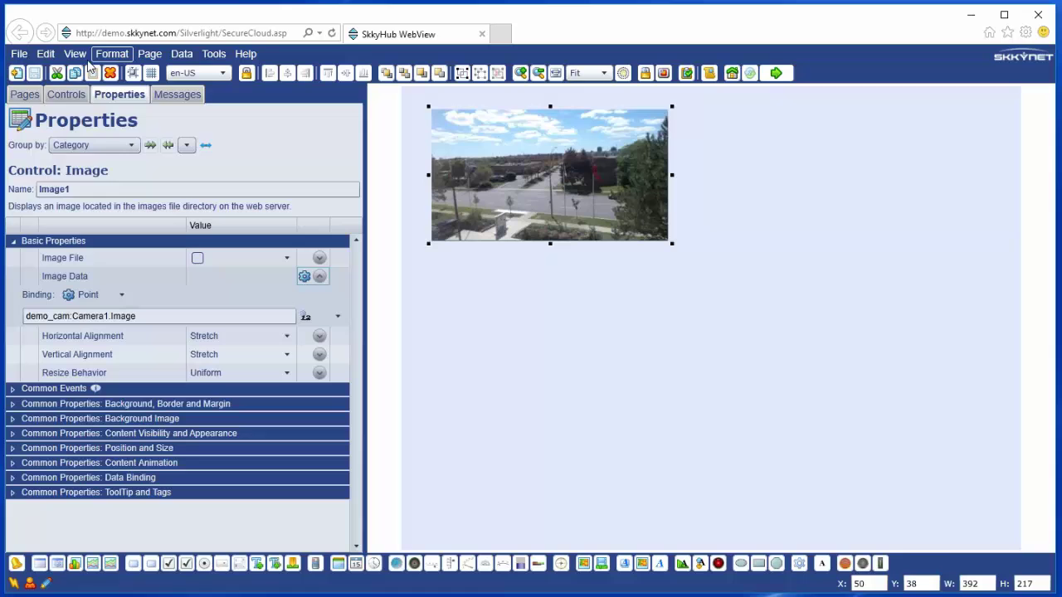
- Duplicate the camera image, move the copy right, and rebind it to demo_cam:Camera2.Image
left_click(45, 53)
left_click(71, 113)
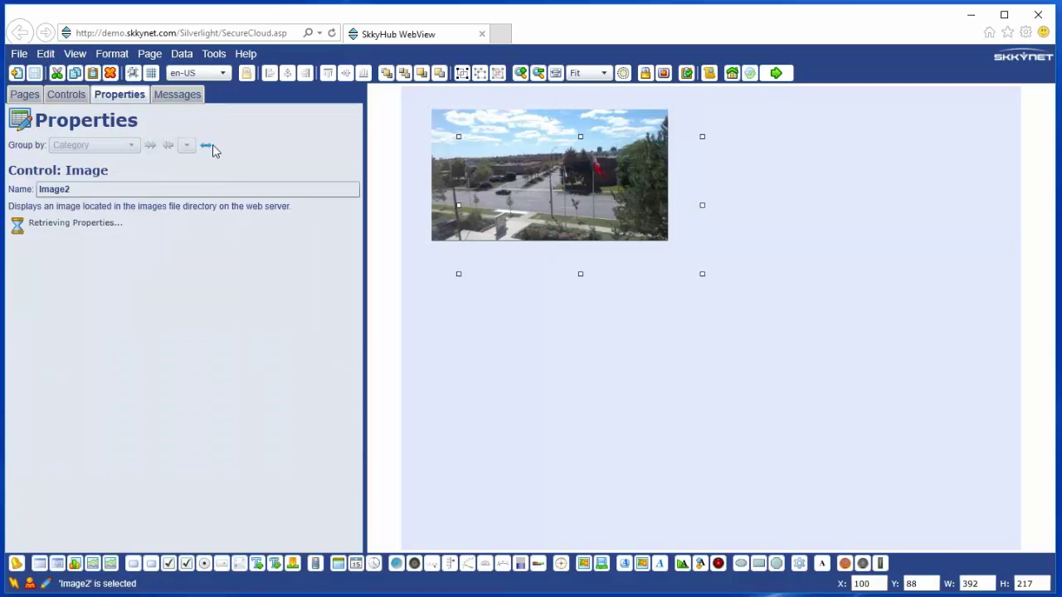
left_click_drag(591, 206, 840, 179)
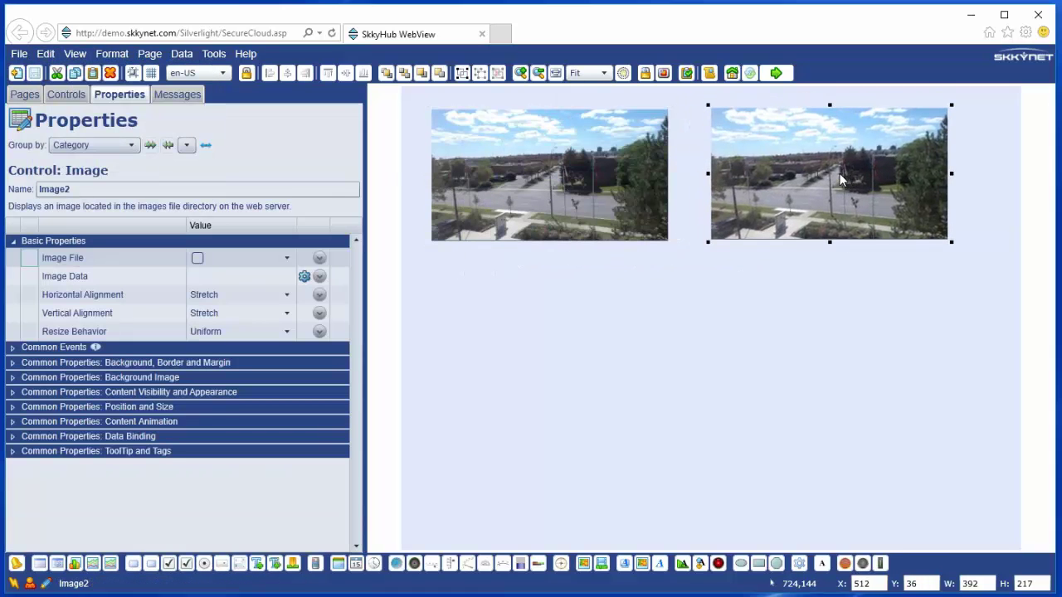
left_click(304, 277)
left_click(107, 316)
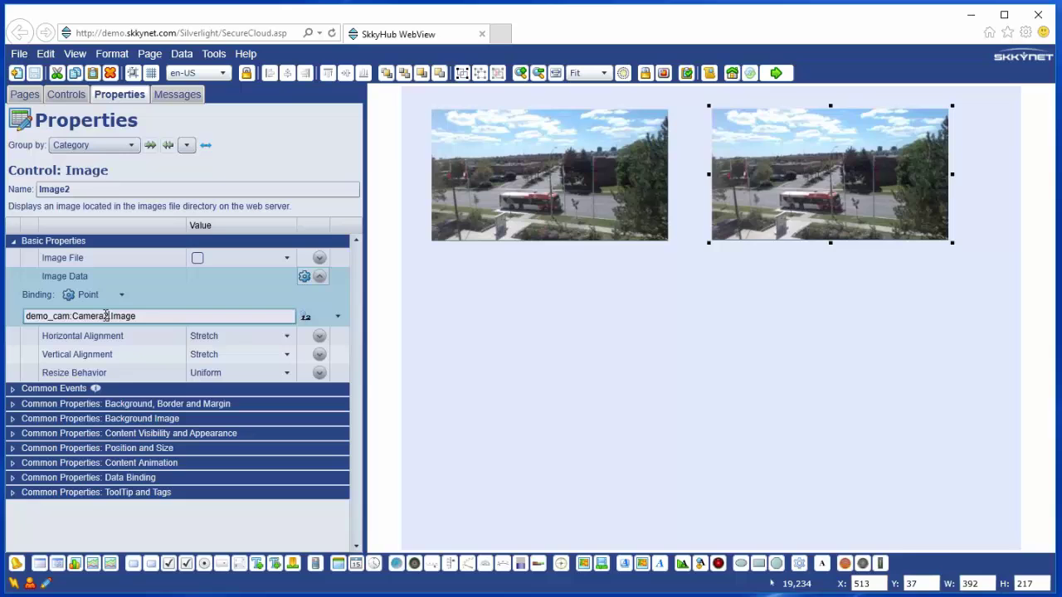
key("BackSpace")
type("2")
key("Return")
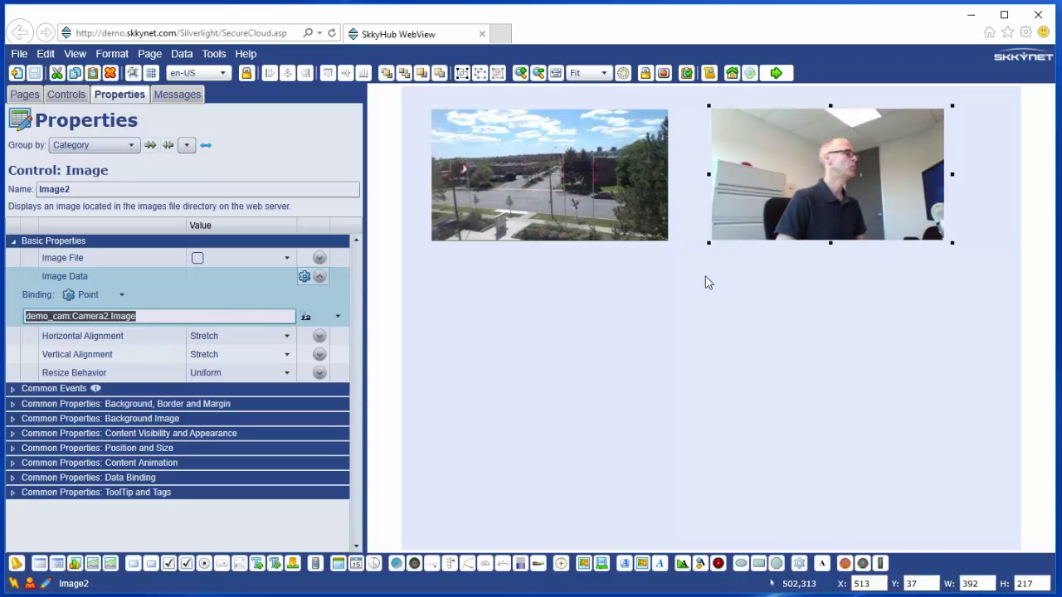
- Run the WebView page in view mode so only the two live webcam feeds display
left_click(775, 73)
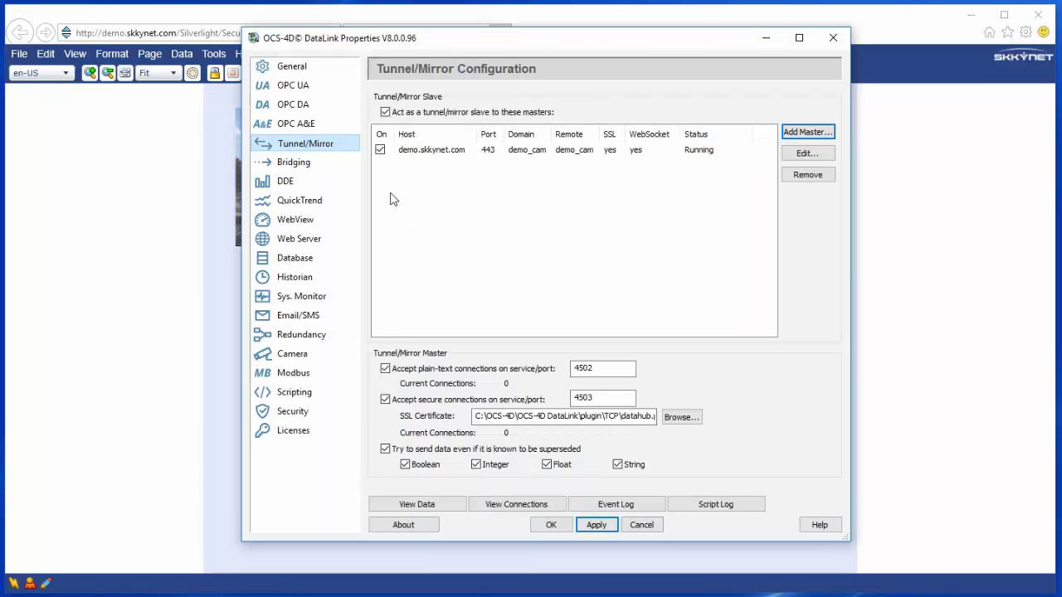
left_click(324, 353)
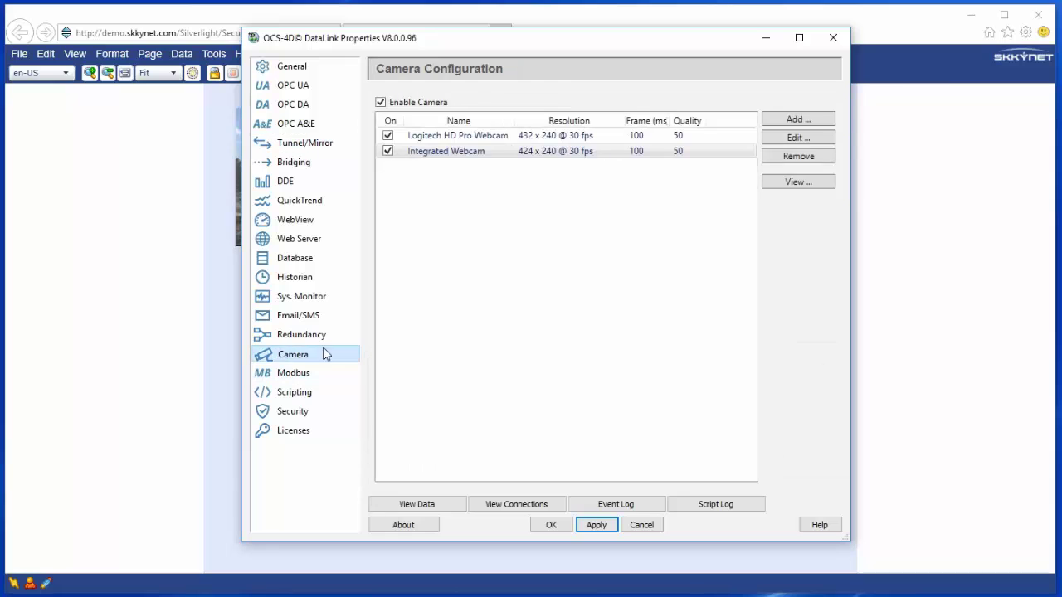
double_click(484, 141)
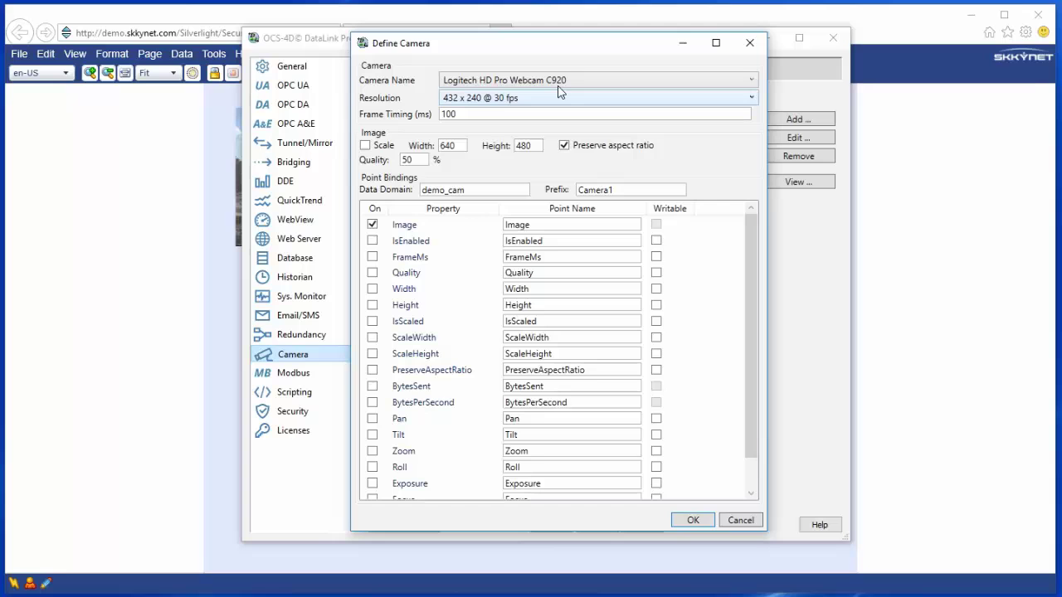
left_click(739, 520)
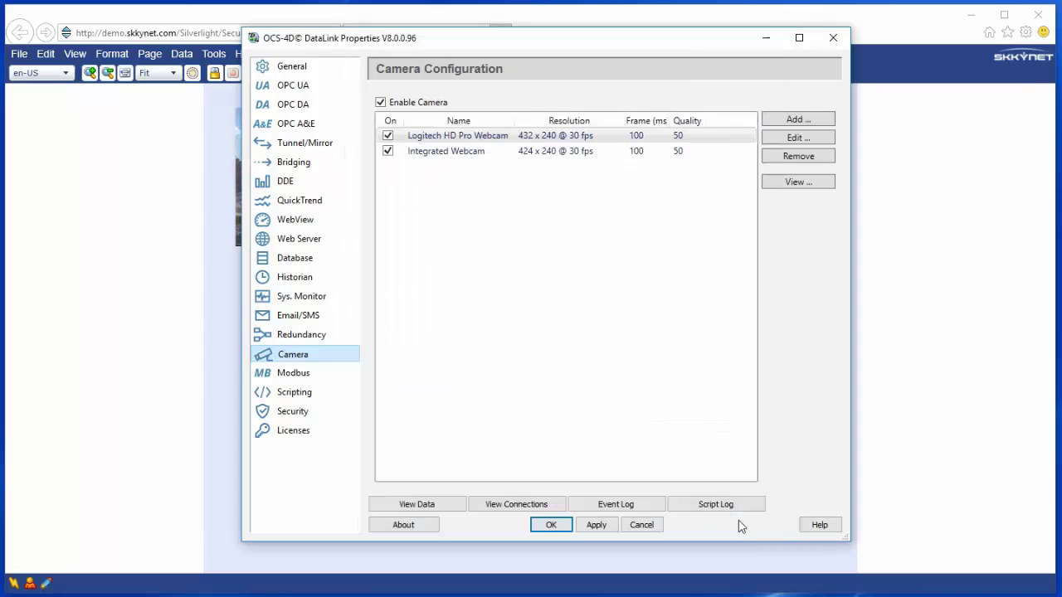
left_click(334, 144)
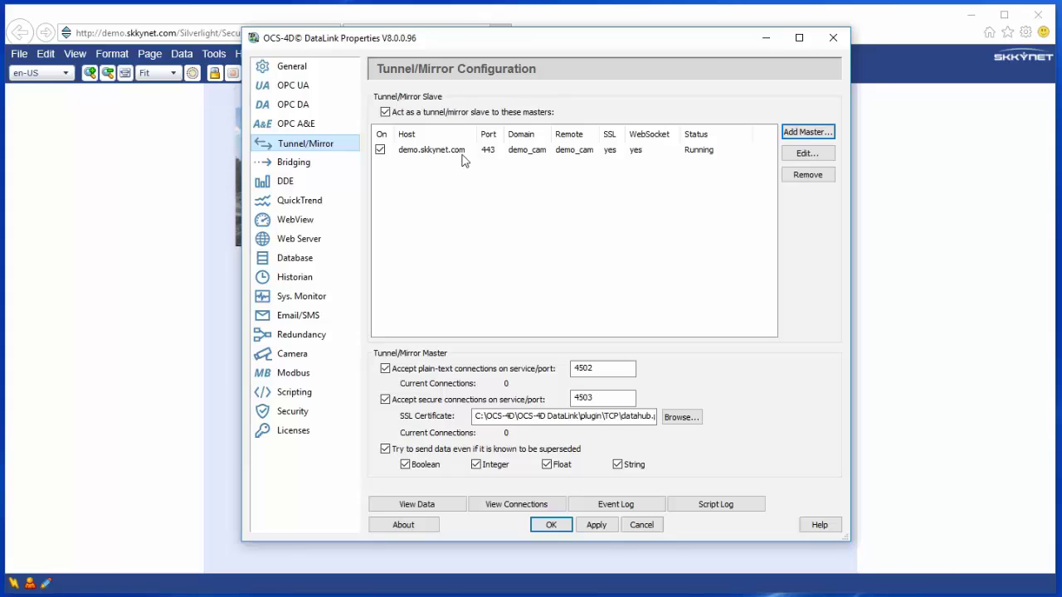
- Close DataLink Properties to show the street-view and indoor webcam feeds side by side
left_click(219, 363)
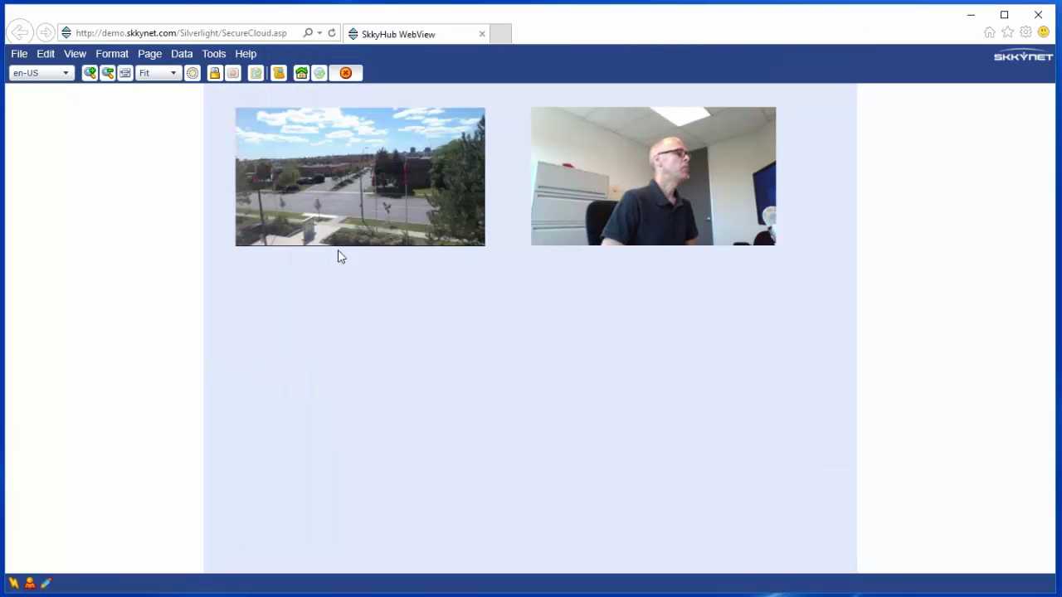